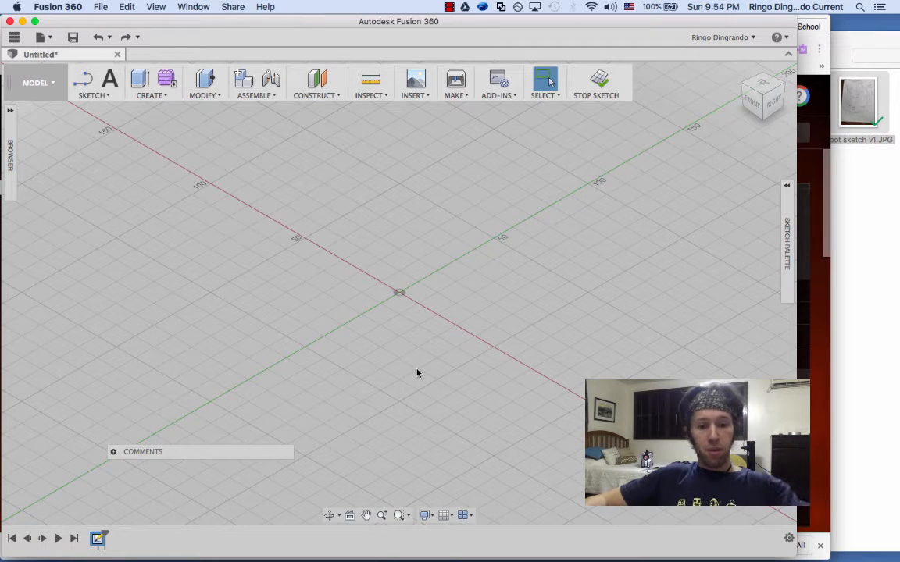
Sketch a 250 mm by 350 mm rectangle with one corner at the origin.
key(r)
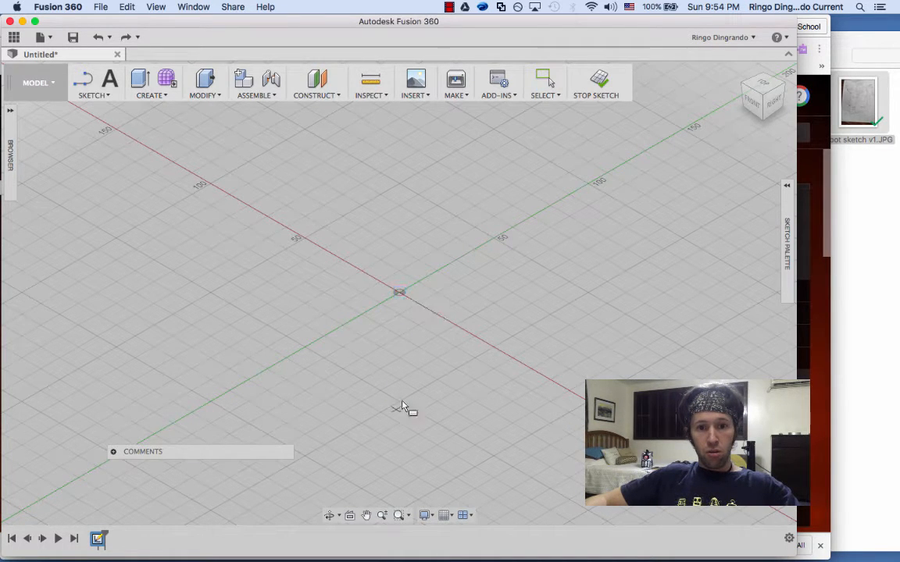
click(398, 295)
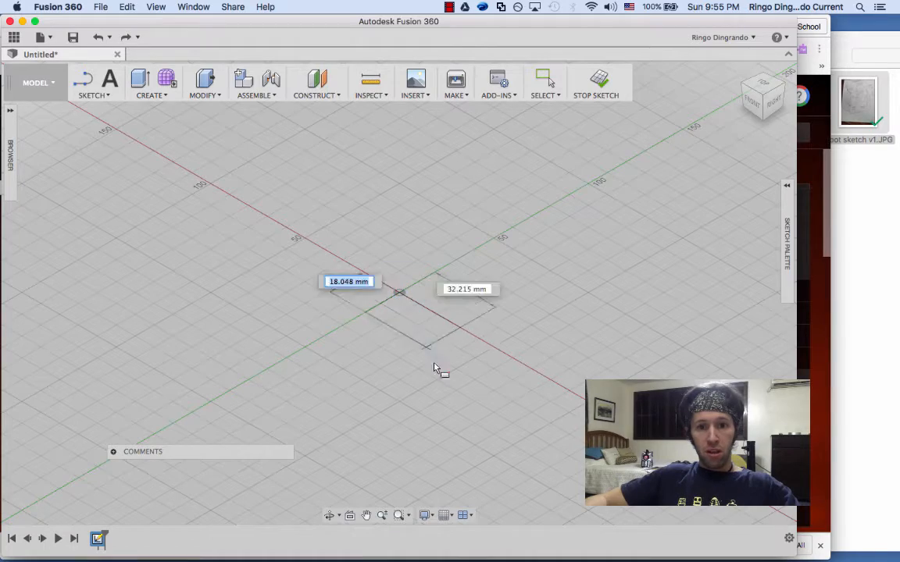
scroll(467, 420, up, 2)
scroll(467, 419, up, 5)
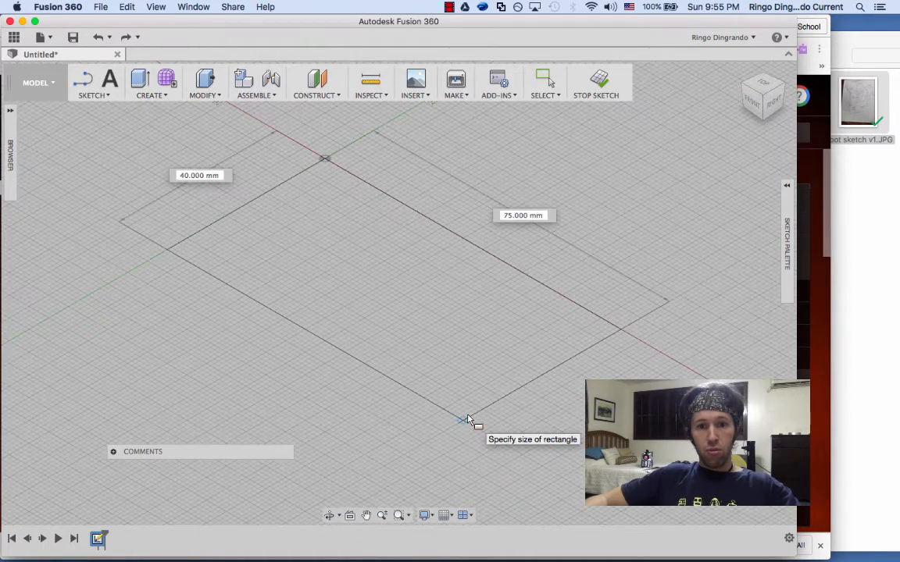
scroll(467, 419, up, 3)
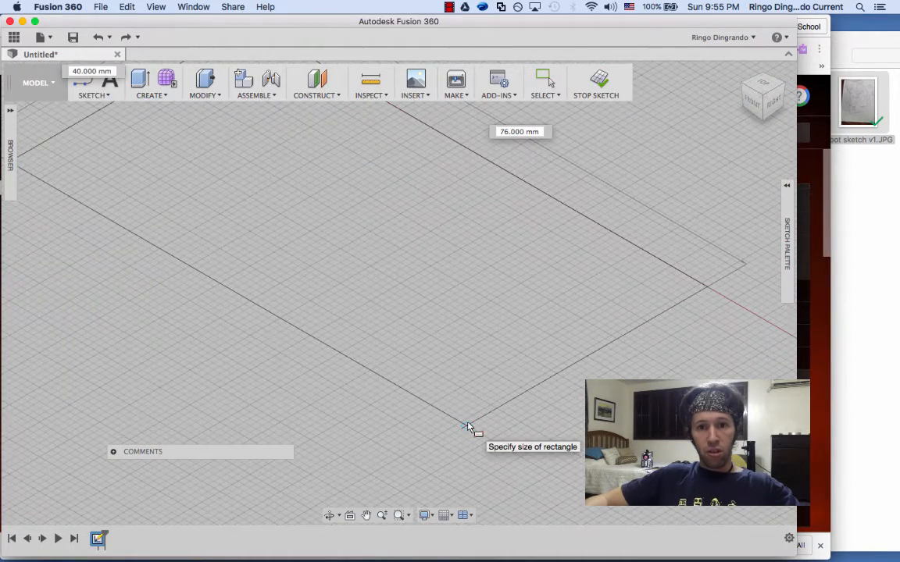
scroll(470, 425, down, 3)
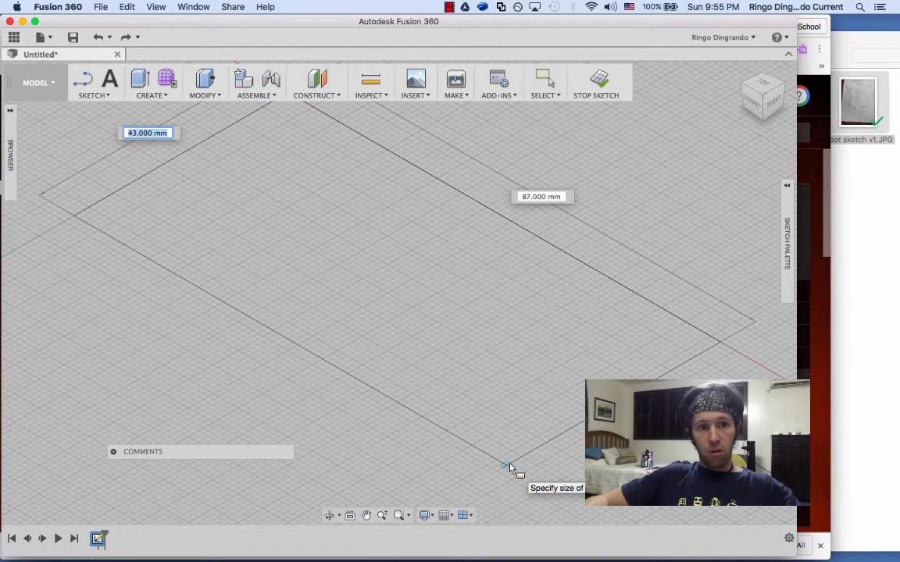
text(250)
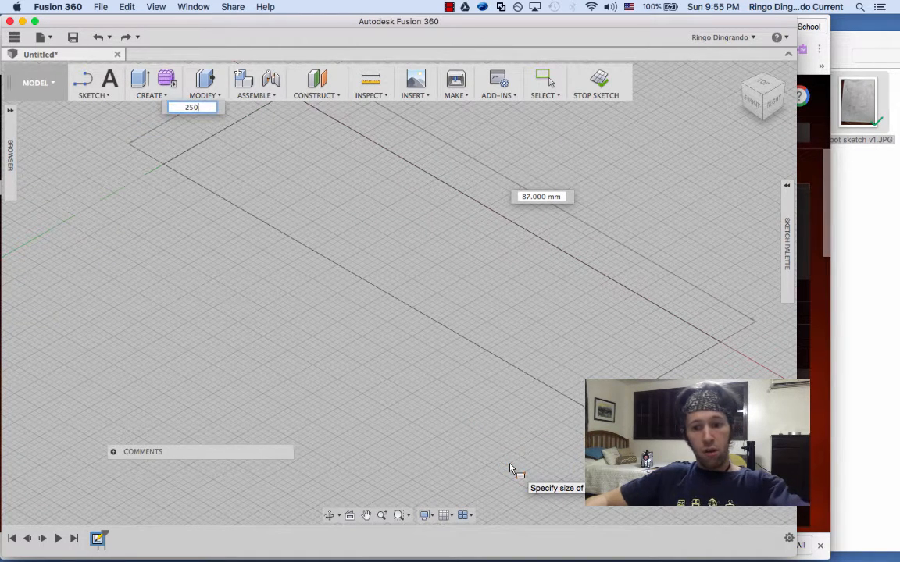
key(Tab)
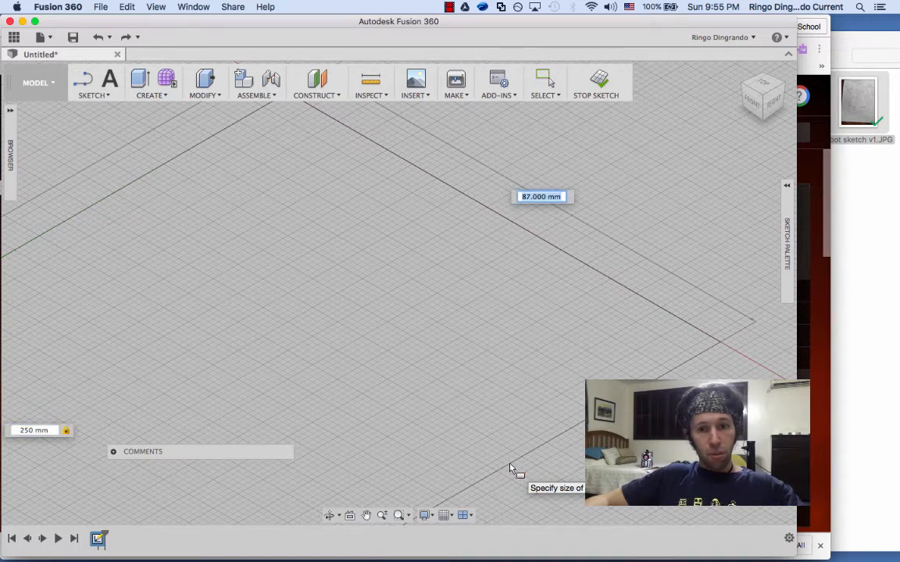
text(350)
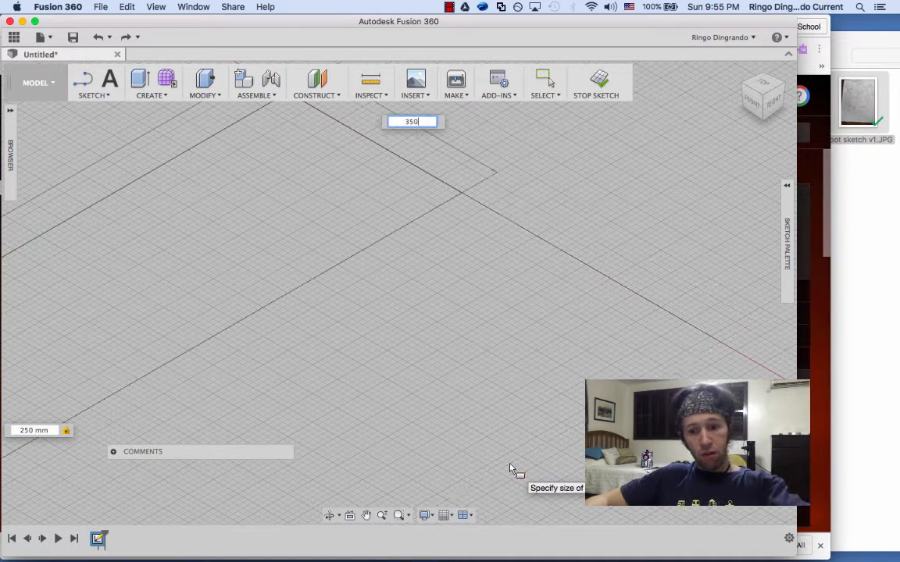
key(Return)
key(Escape)
Use Press Pull to extrude the rectangular profile 18 mm upward as a new body.
scroll(357, 464, up, 3)
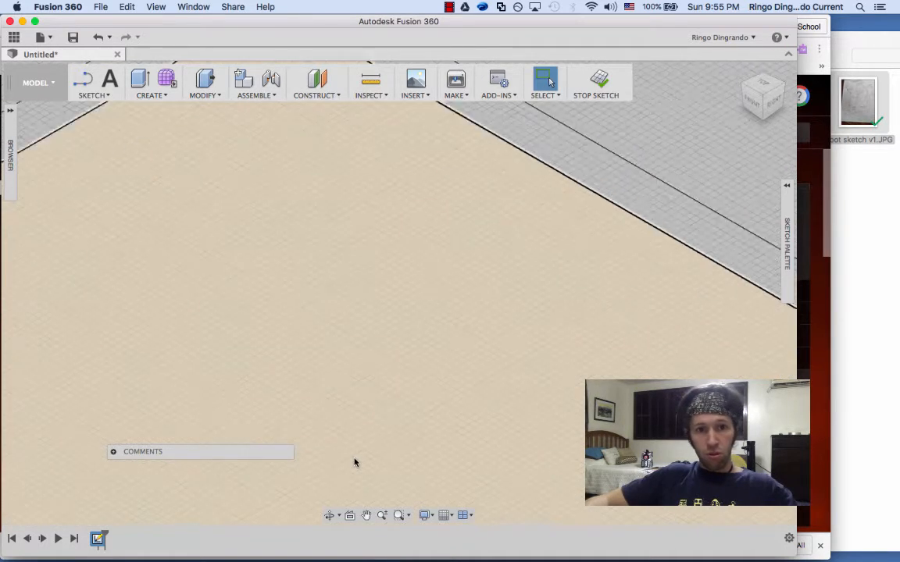
scroll(355, 463, down, 5)
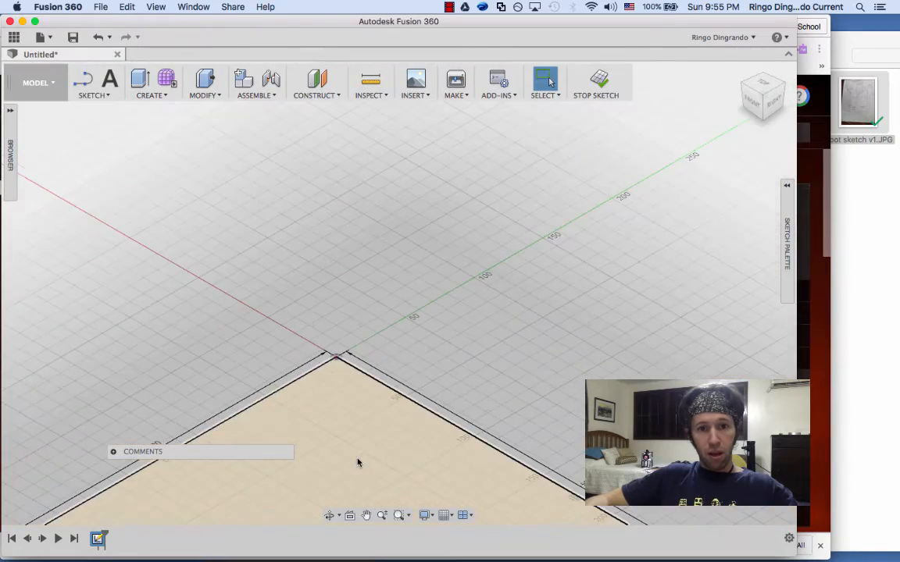
click(367, 515)
drag(390, 450, 390, 172)
scroll(389, 315, down, 5)
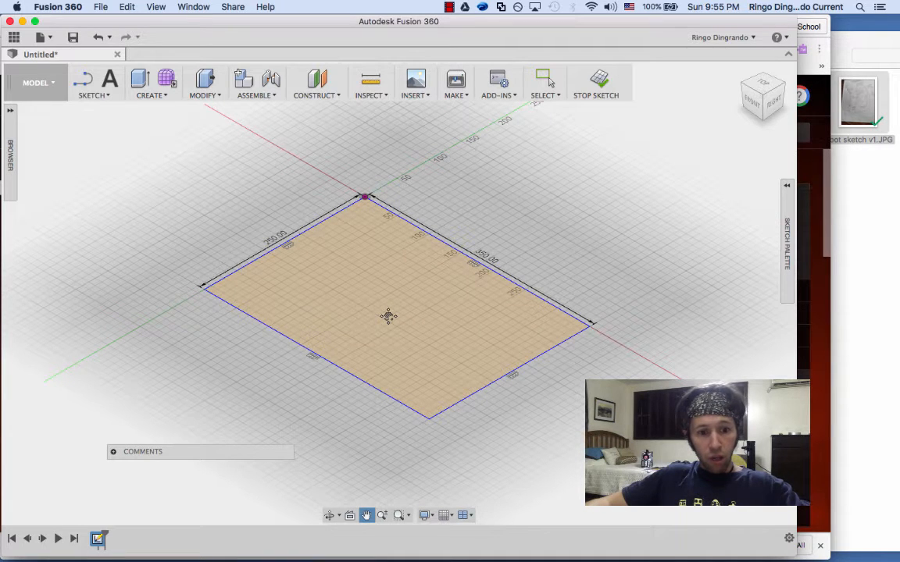
key(q)
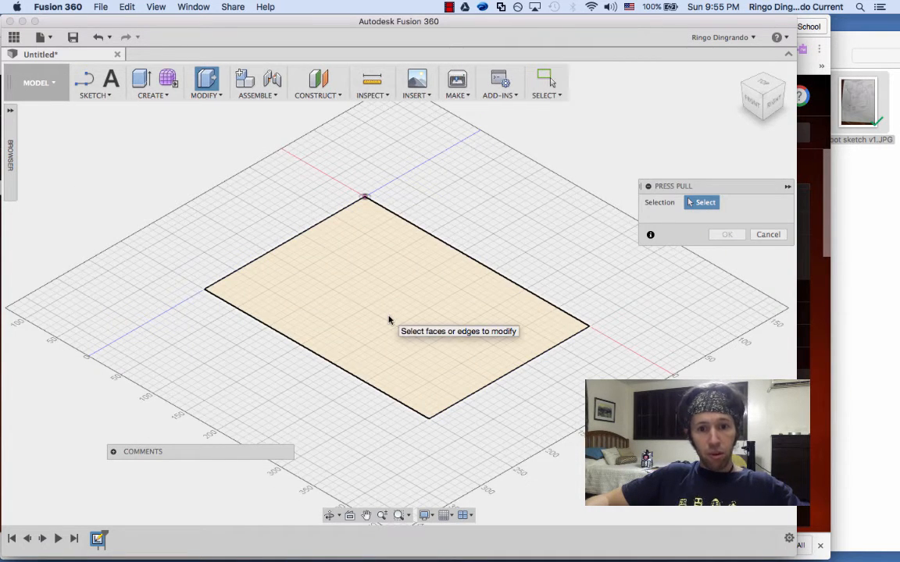
click(391, 339)
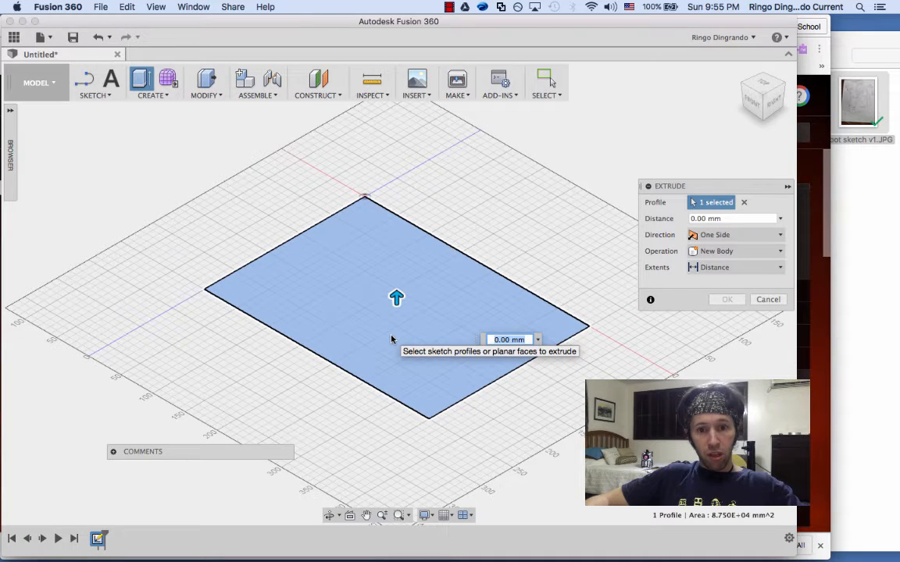
text(18)
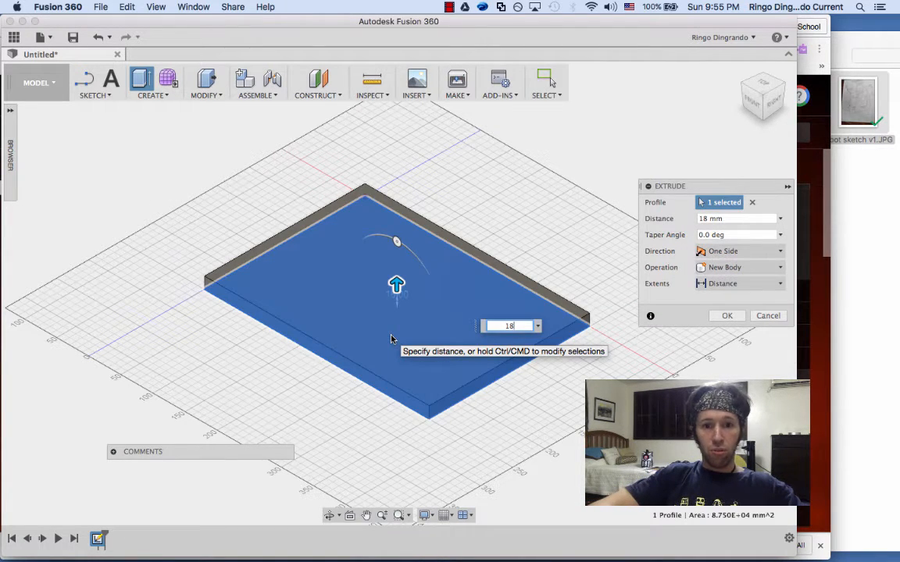
key(Return)
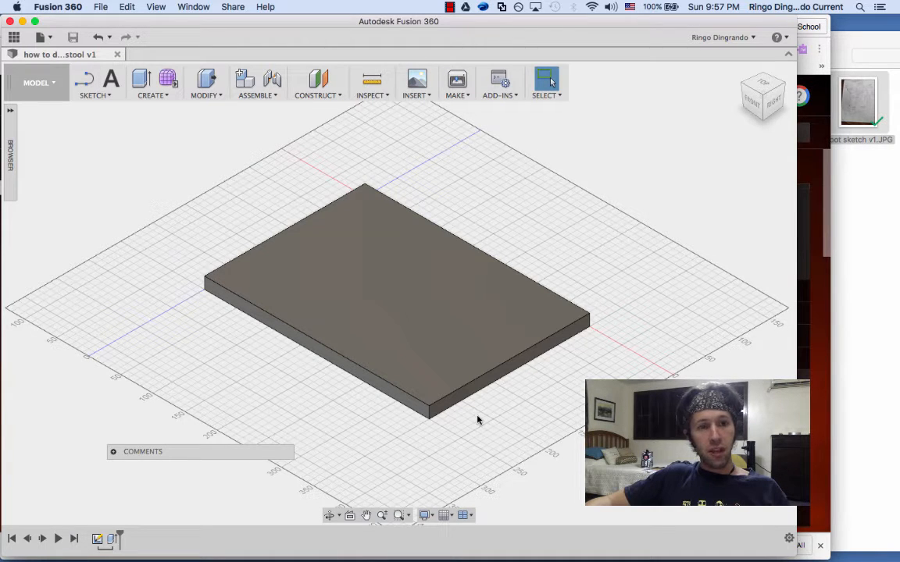
Sketch a rectangle 220 mm high and 250 mm wide on the board's short end face plane, above the board and aligned with its sides.
click(106, 97)
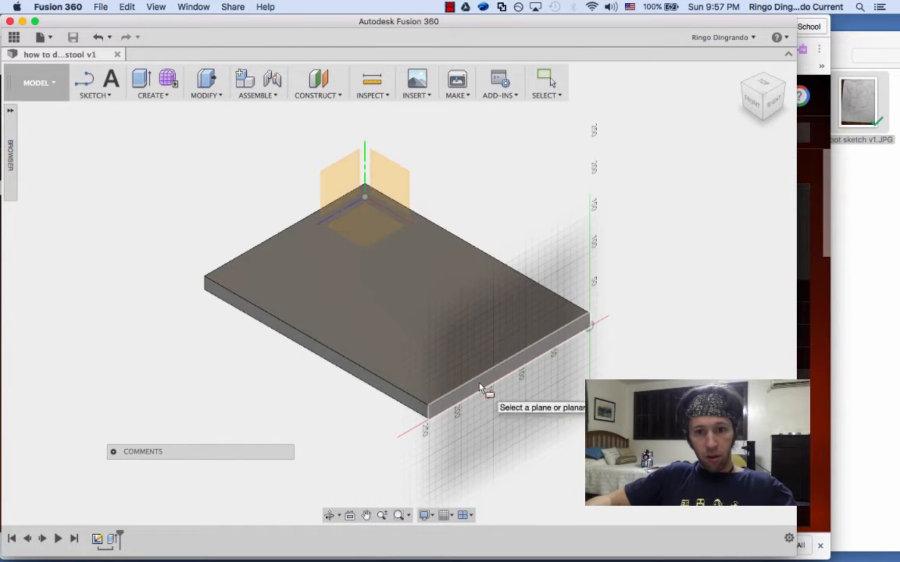
click(480, 386)
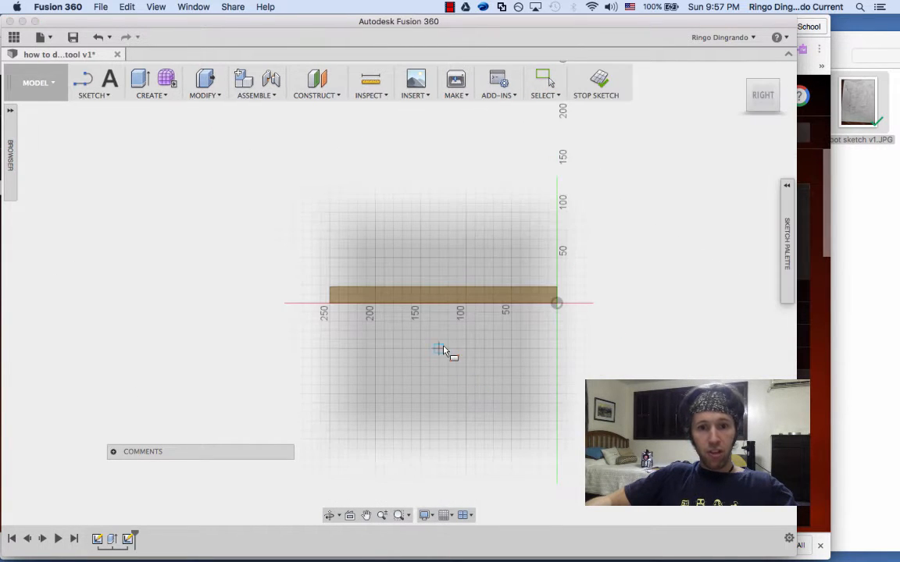
click(328, 257)
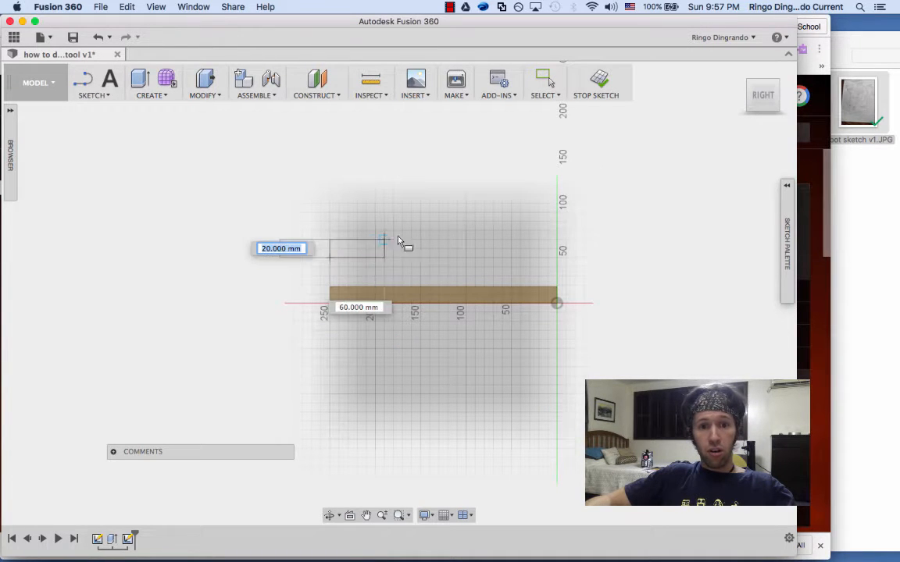
click(438, 231)
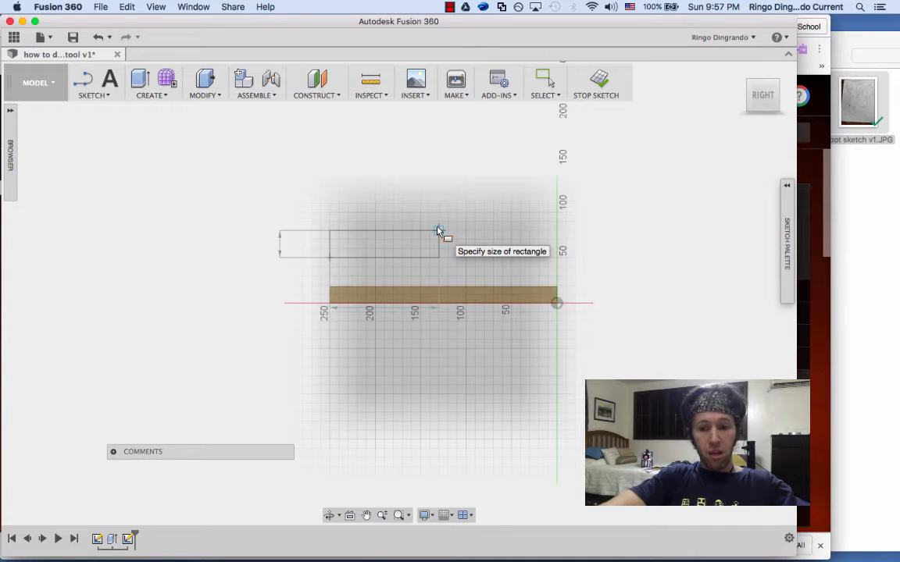
key(Tab)
text(2)
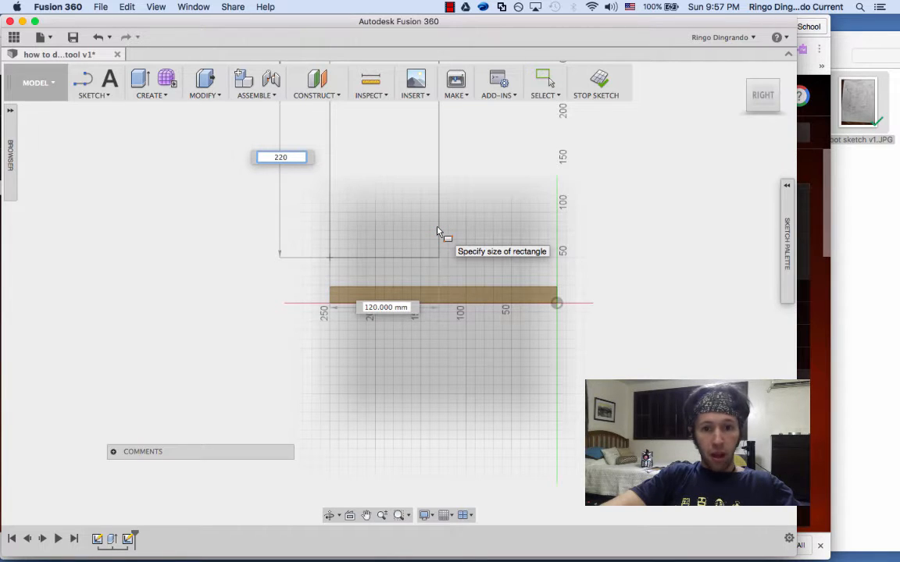
key(Tab)
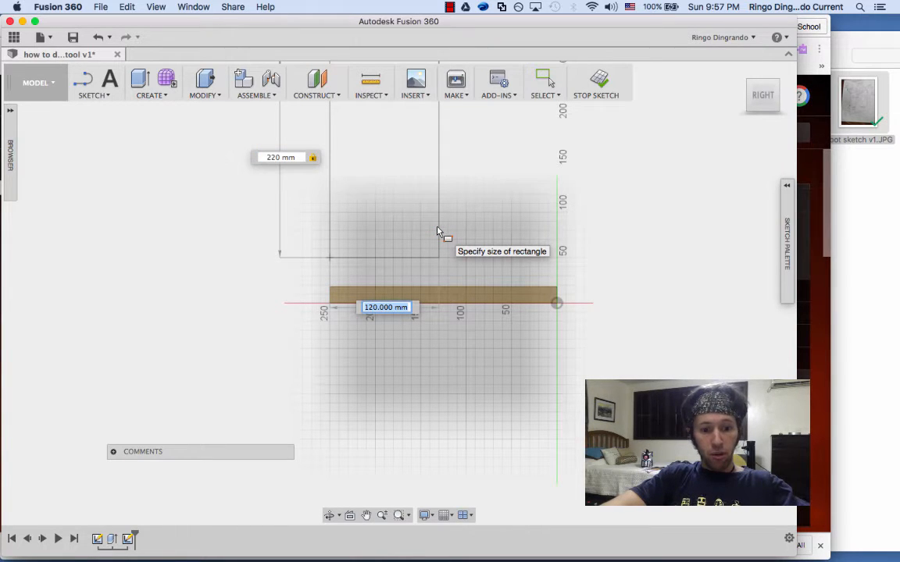
text(250)
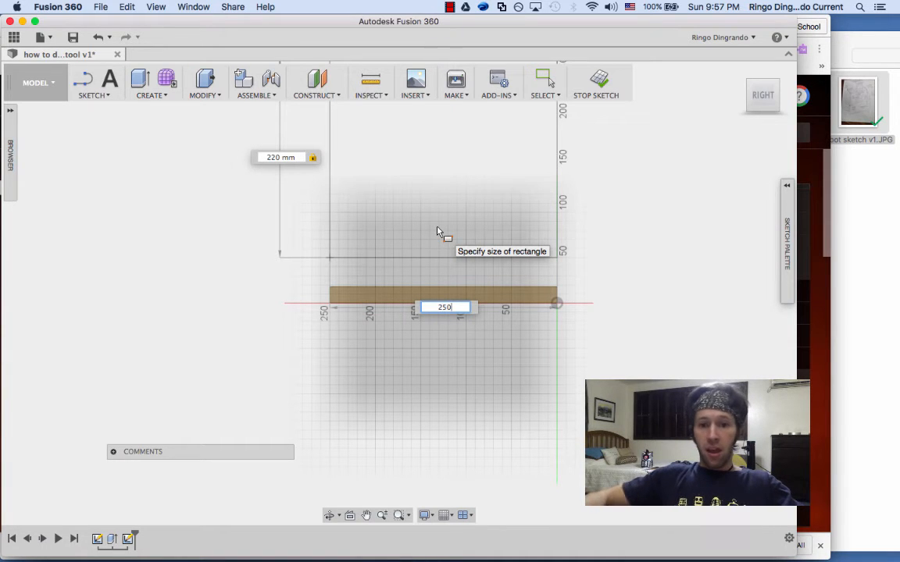
key(Return)
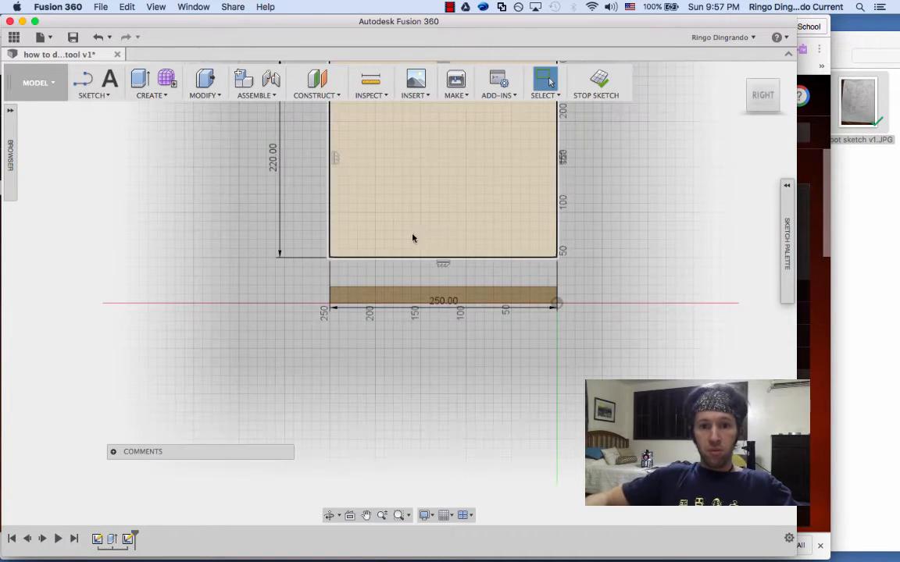
Extrude the upright rectangle 18 mm outward as a new body.
click(411, 220)
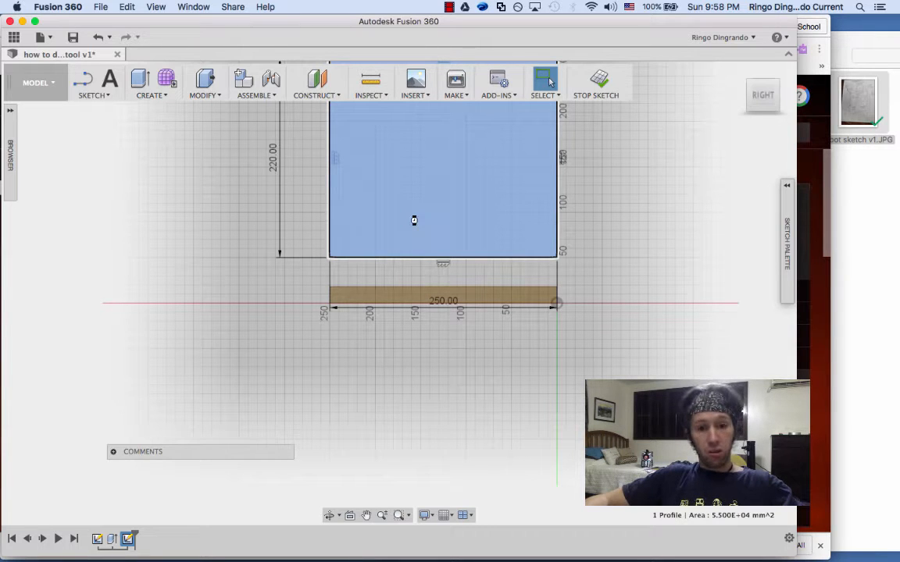
key(e)
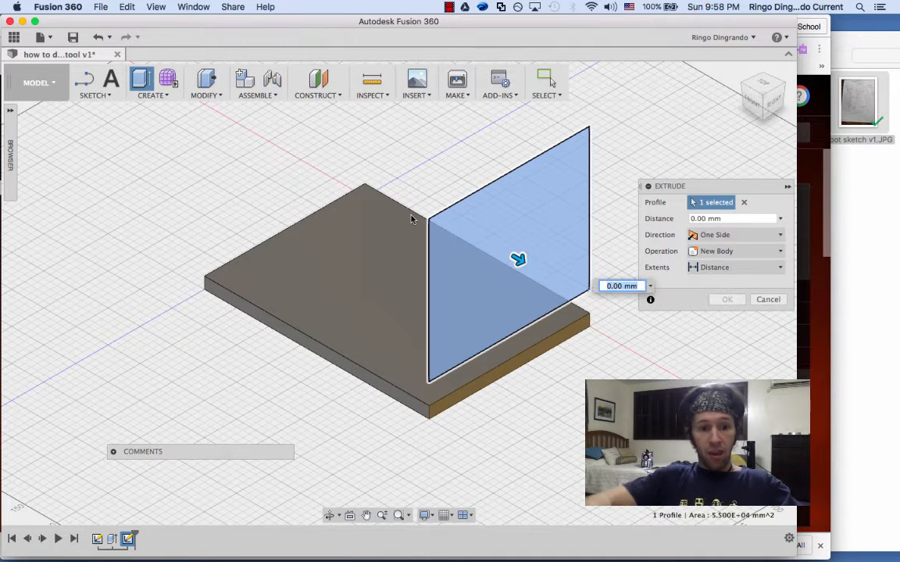
text(18)
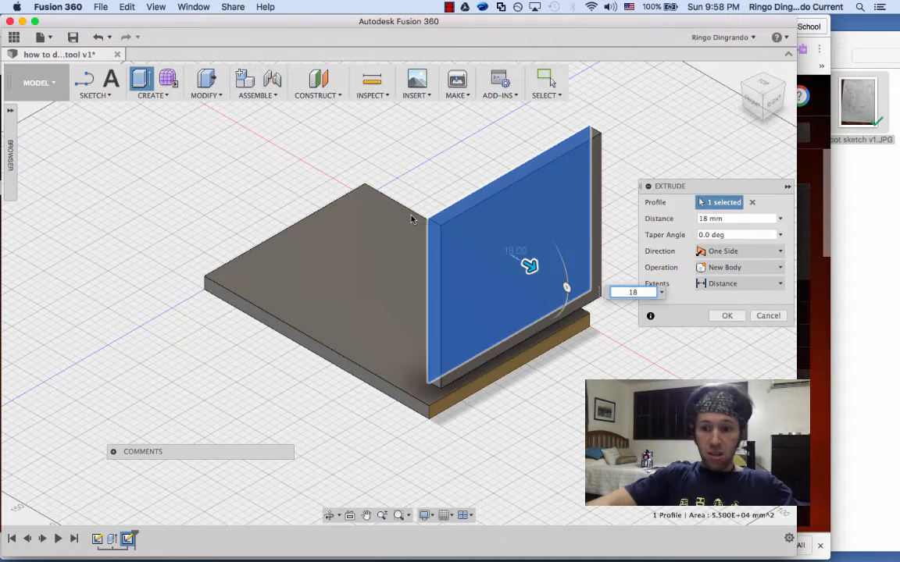
key(Return)
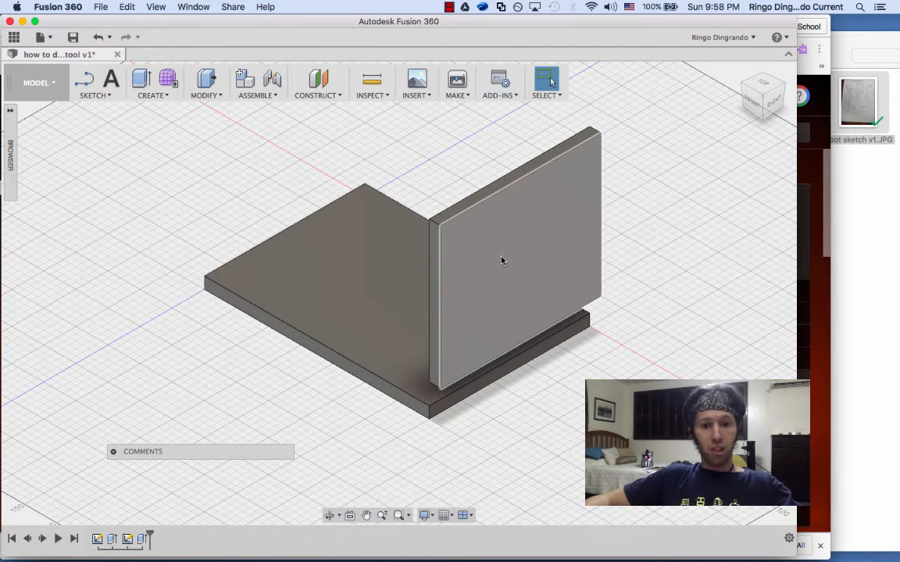
On the upright panel's outer face, sketch two lines slanting inward from the upper corners to the lower edge, about 40 mm from each side.
click(502, 261)
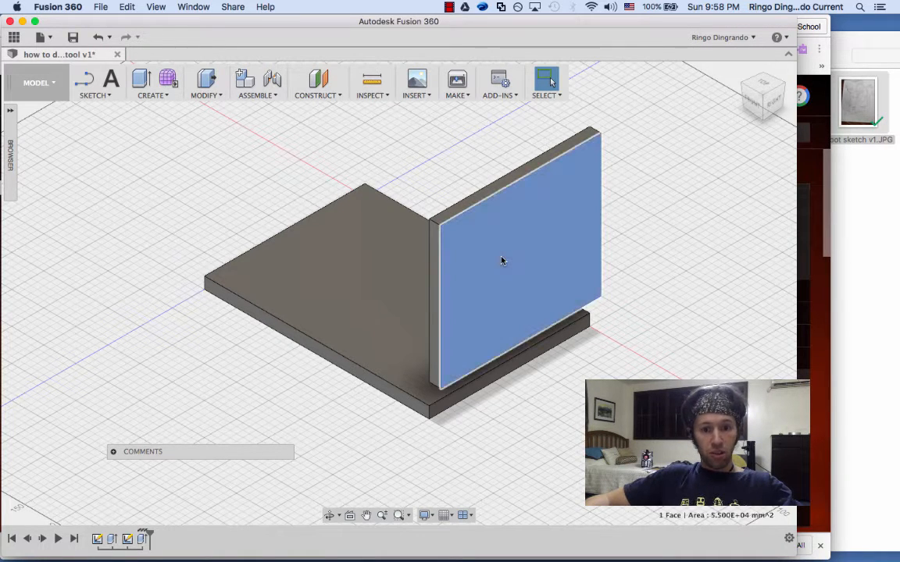
key(l)
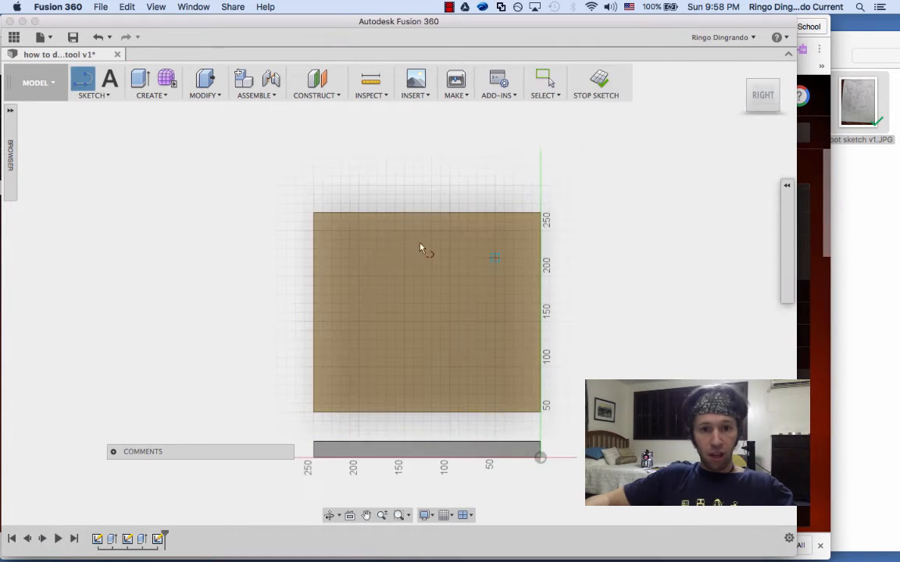
click(313, 213)
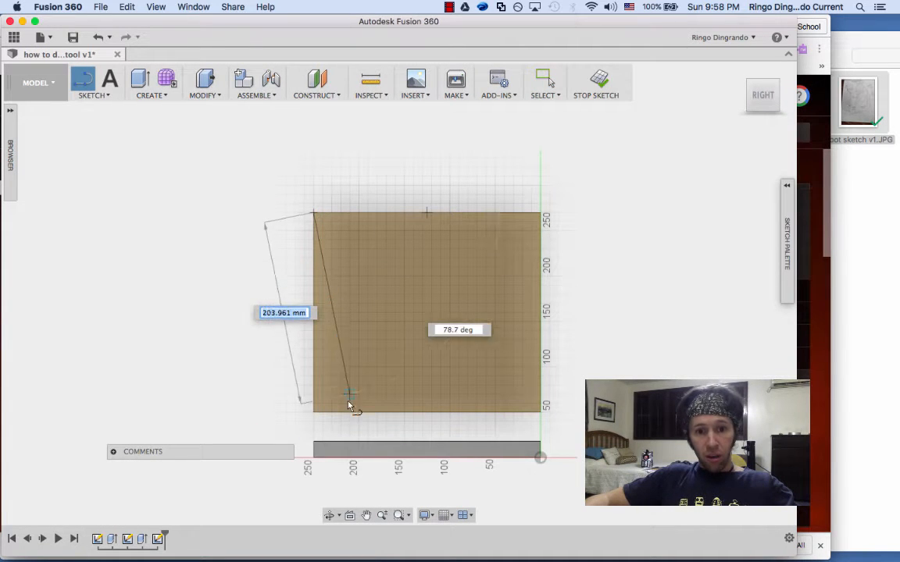
double_click(350, 414)
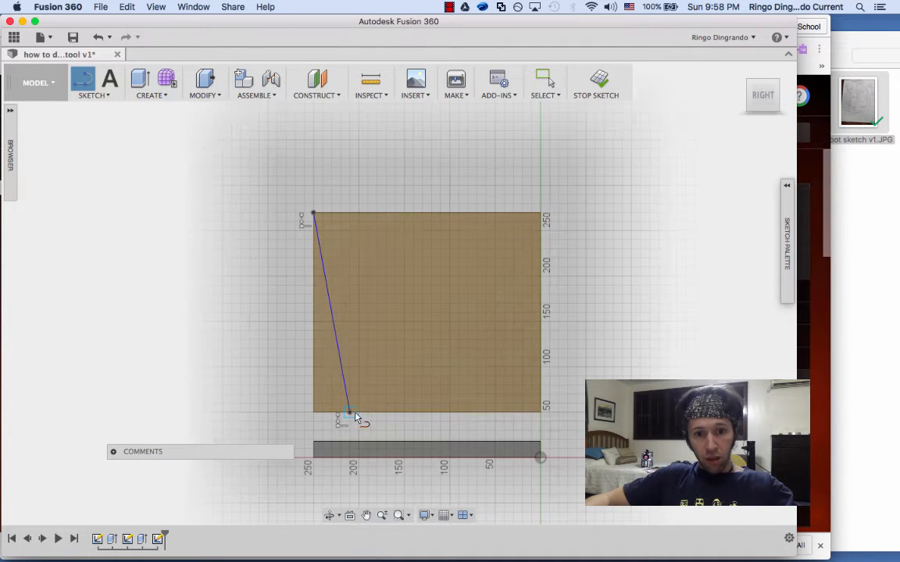
click(505, 413)
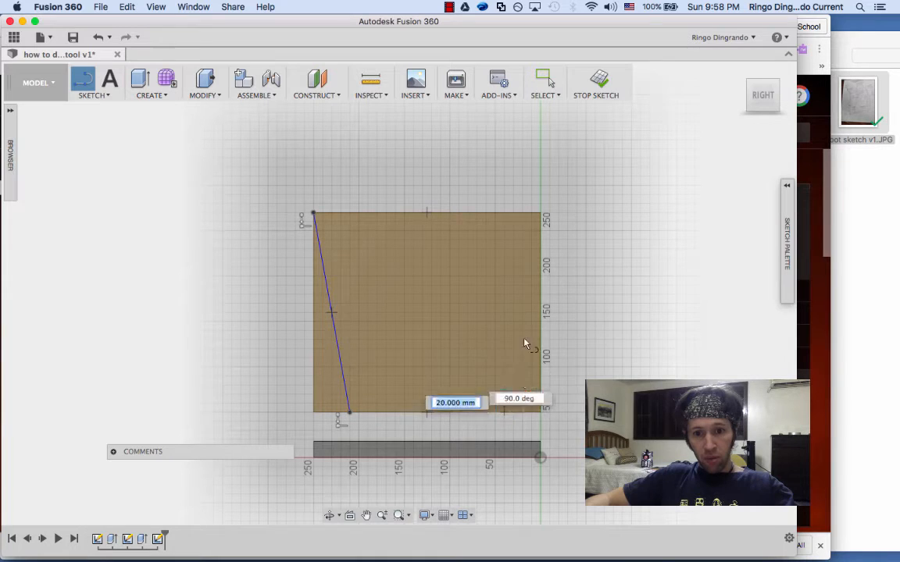
double_click(539, 215)
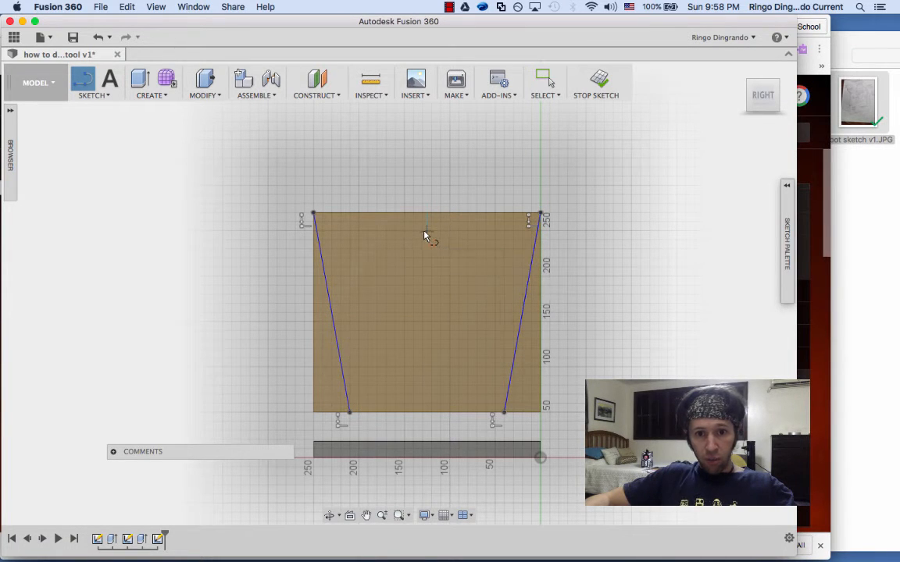
Sketch a shallow V from the panel's upper corners to a midpoint about 20 mm below the upper edge.
click(425, 231)
double_click(539, 218)
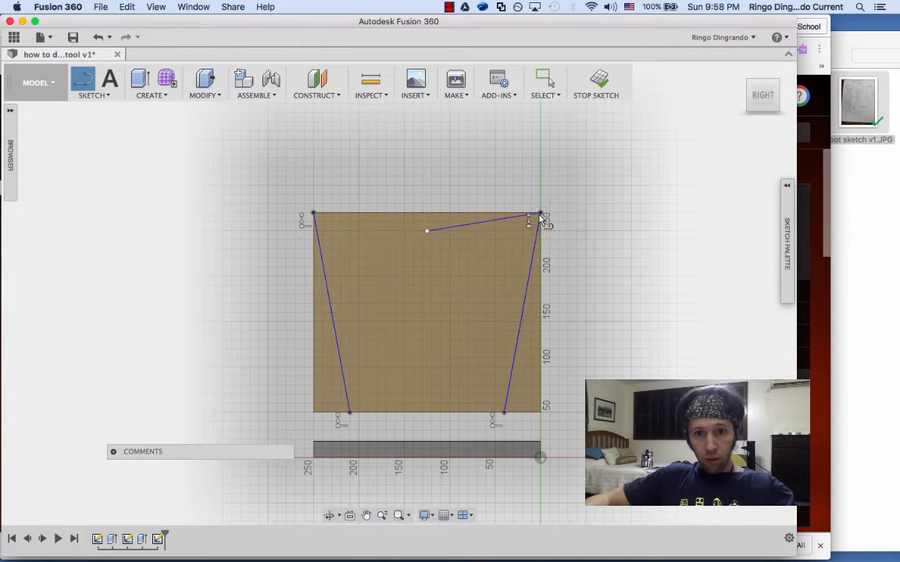
click(426, 232)
double_click(313, 214)
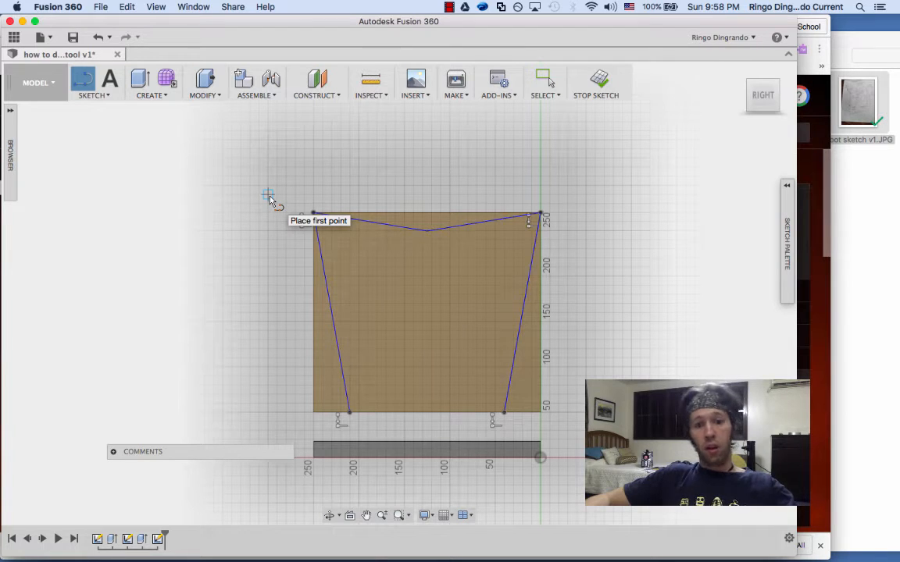
Cut away the two side wedges and the upper V region of the upright panel with a -20 mm extrusion.
key(q)
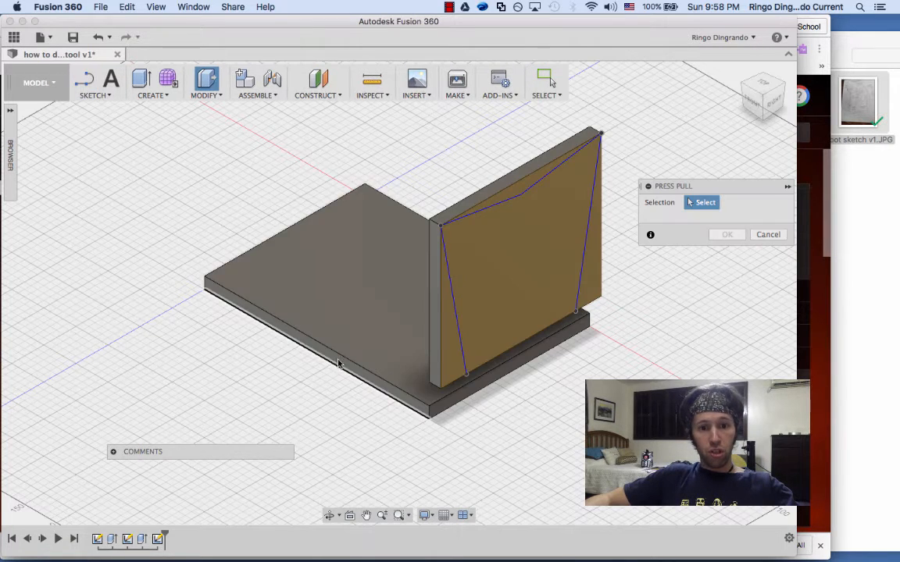
click(452, 359)
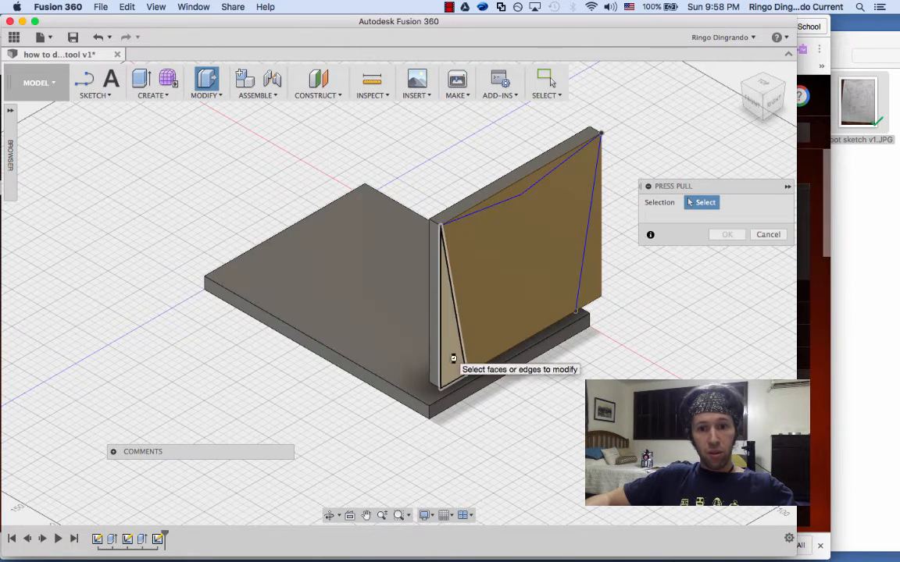
click(517, 193)
click(592, 273)
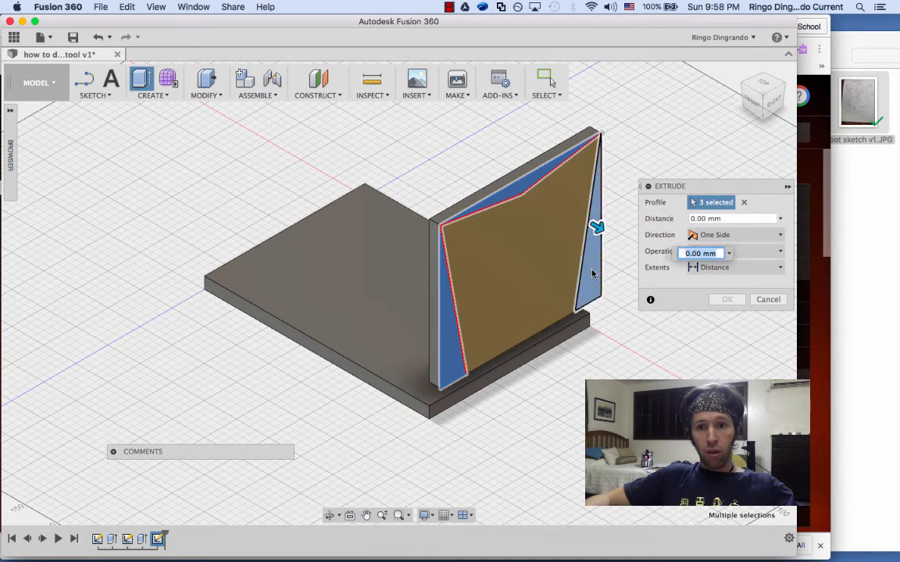
text(-)
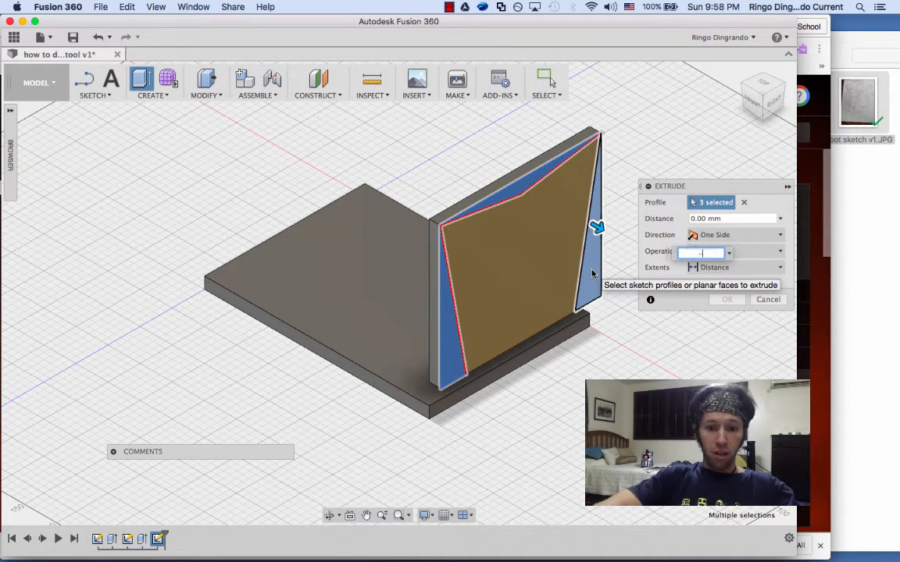
text(20)
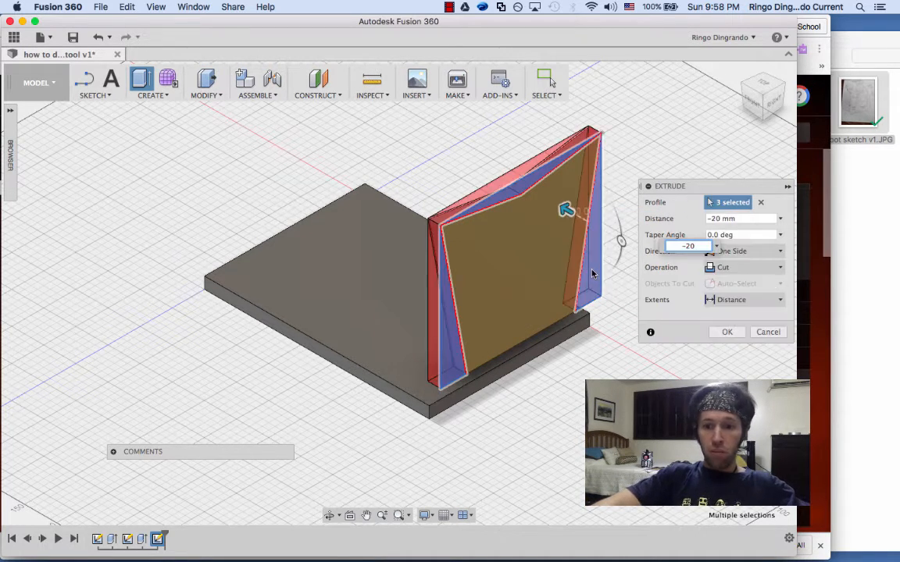
key(Return)
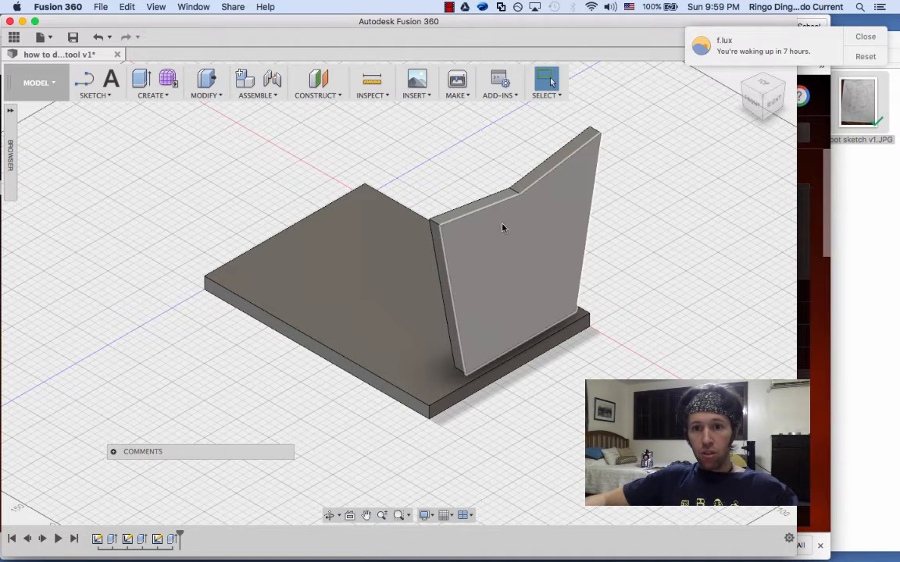
Copy the shaped leg panel body and paste a duplicate of it.
click(775, 109)
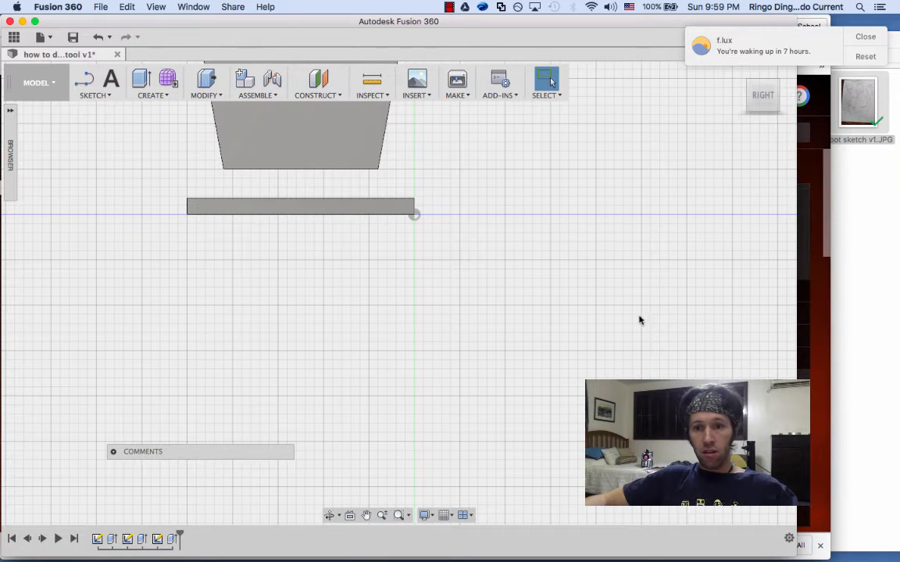
click(367, 515)
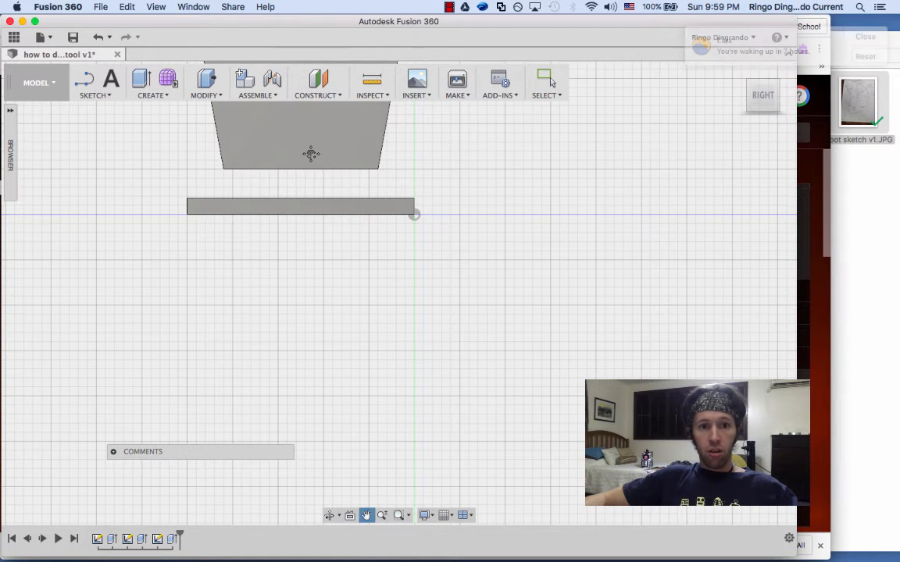
mouse_move(311, 154)
mouse_down()
mouse_move(394, 353)
mouse_move(428, 397)
mouse_move(414, 361)
mouse_up()
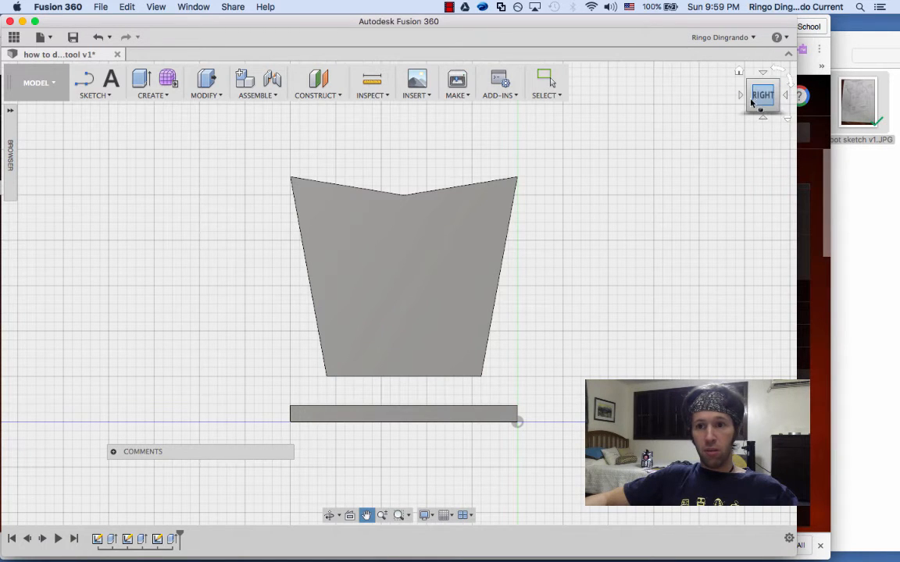
drag(743, 100, 739, 94)
click(738, 94)
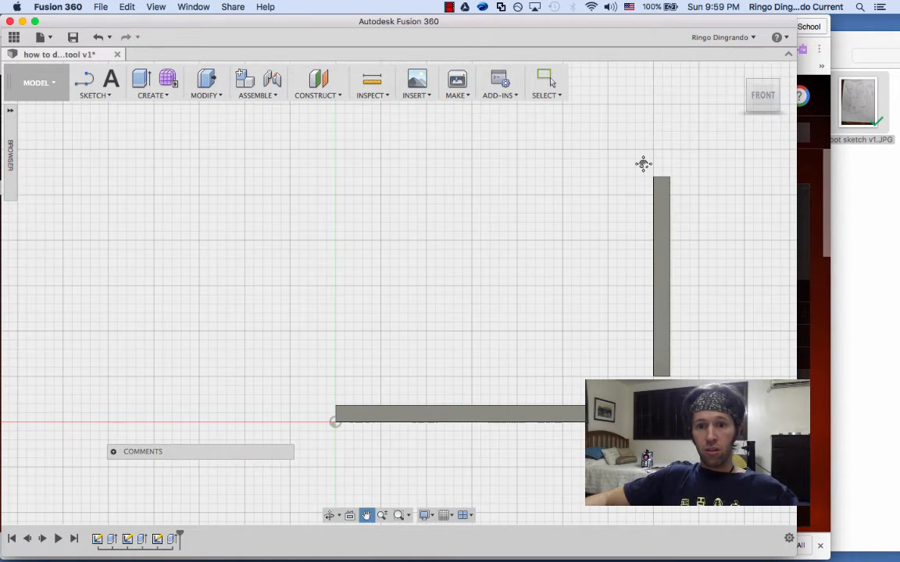
click(555, 91)
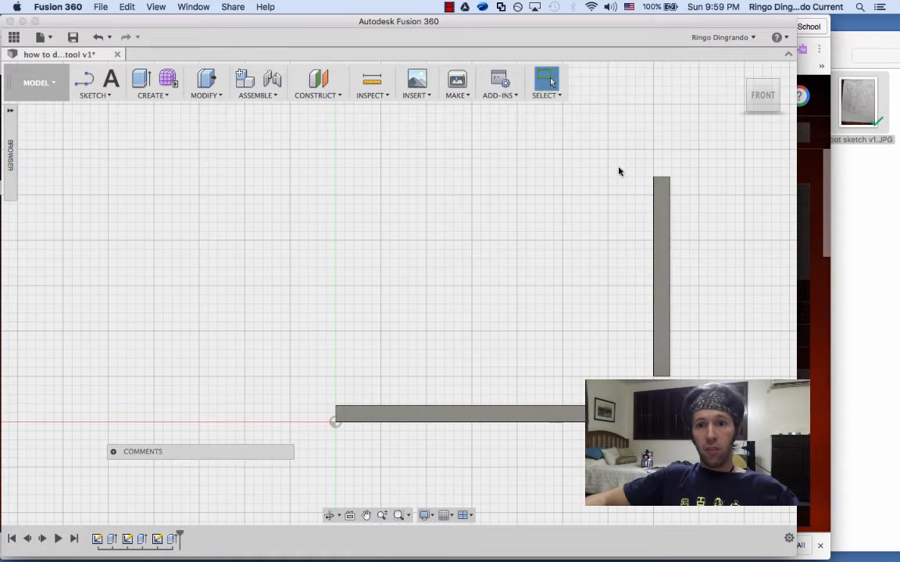
drag(620, 159, 711, 390)
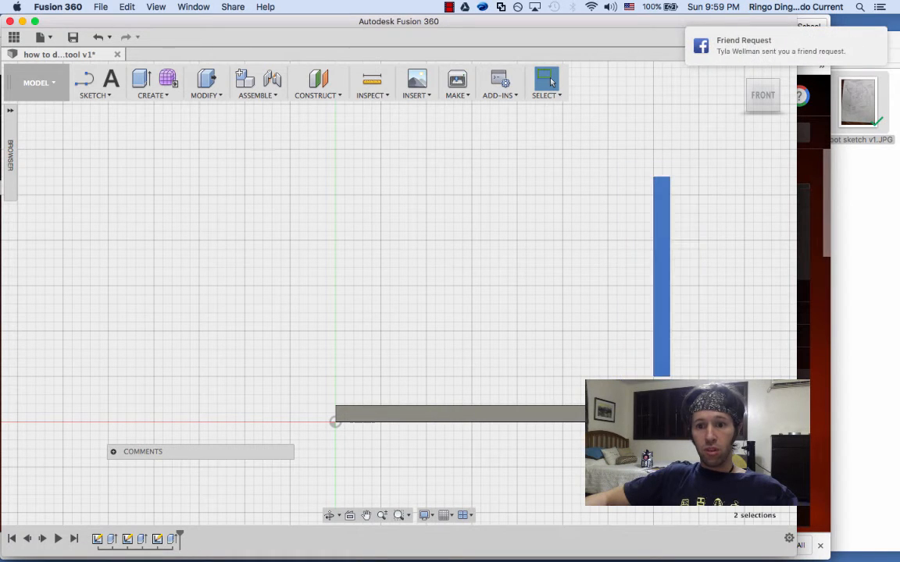
right_click(661, 285)
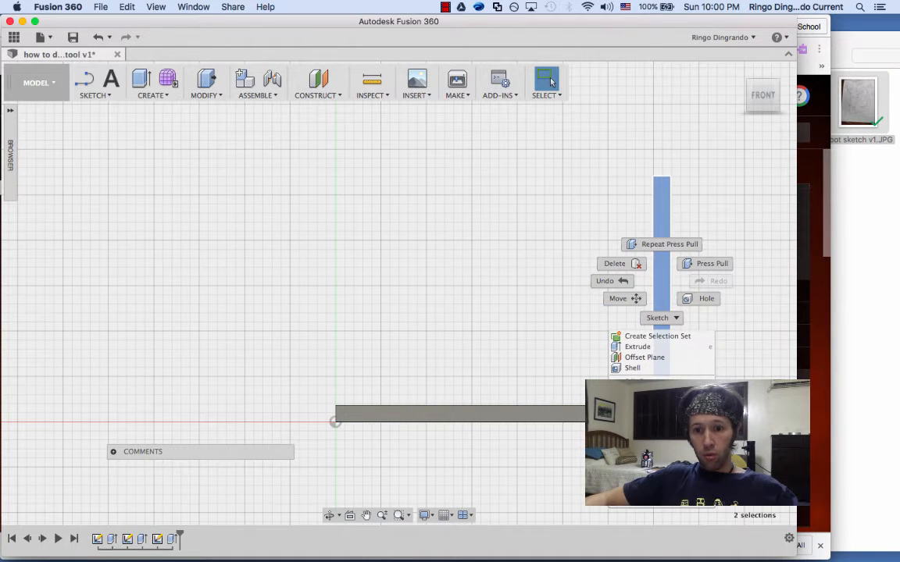
click(650, 445)
click(622, 289)
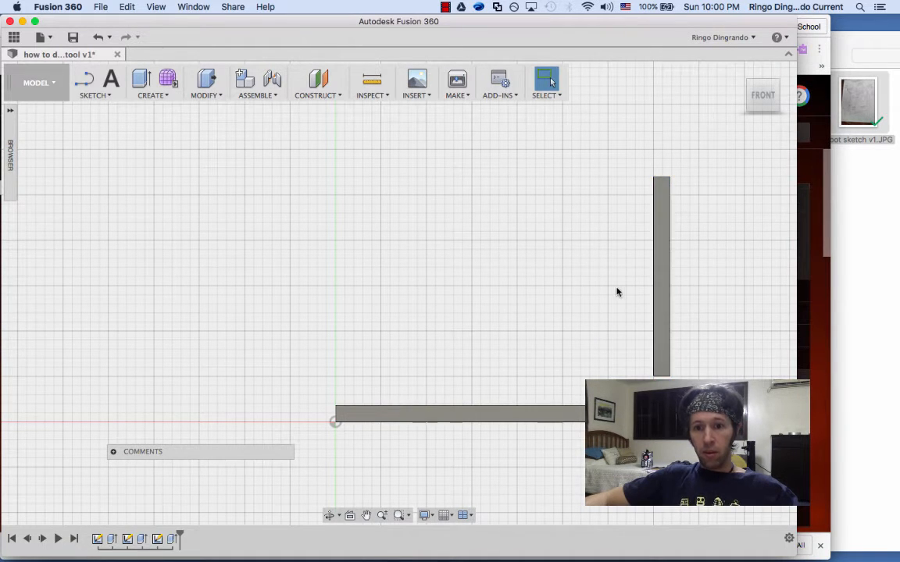
right_click(611, 284)
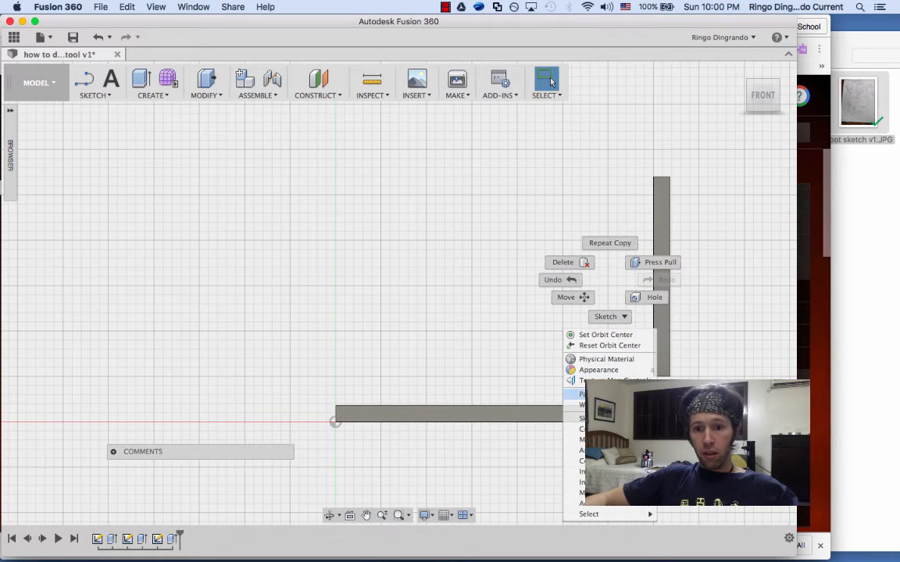
click(613, 396)
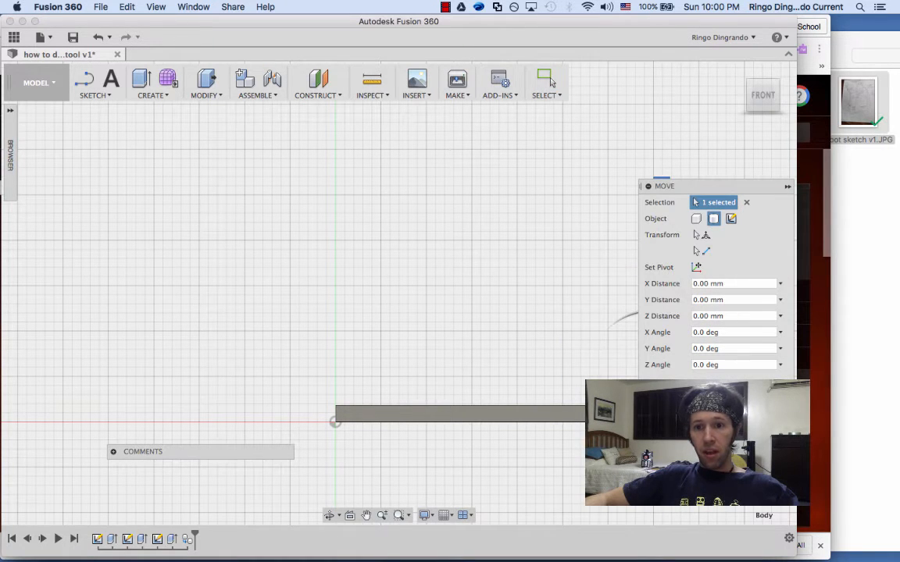
Move the pasted leg panel -250 mm along X, toward the board's opposite end.
drag(701, 191, 225, 127)
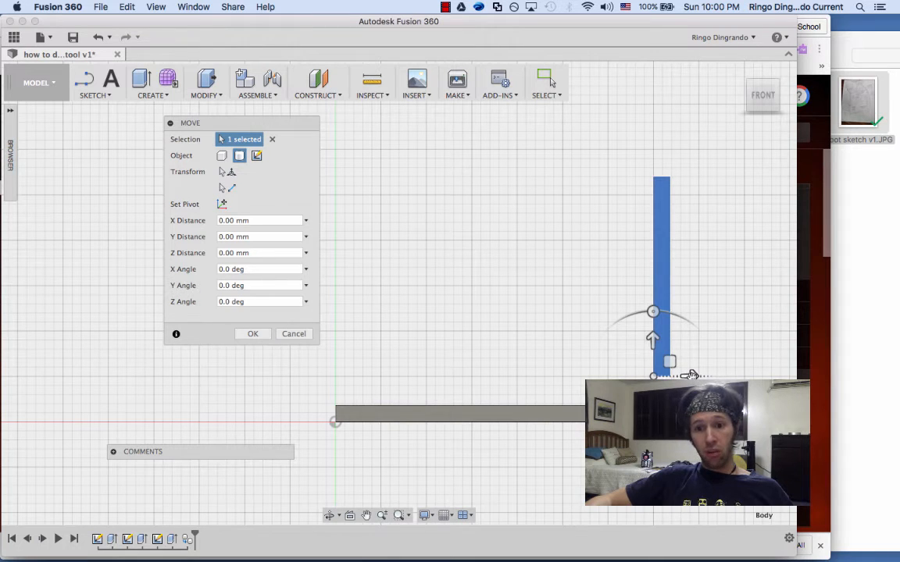
click(231, 221)
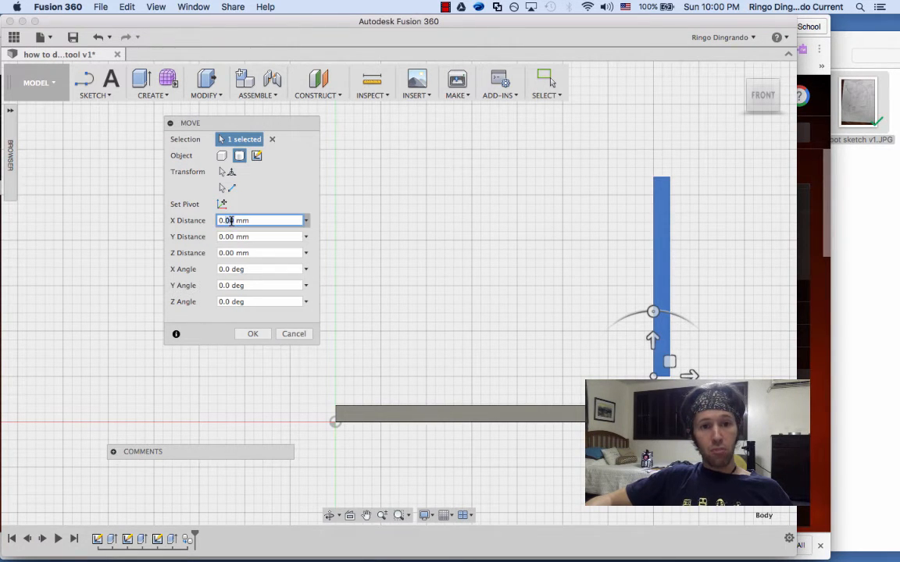
triple_click(232, 221)
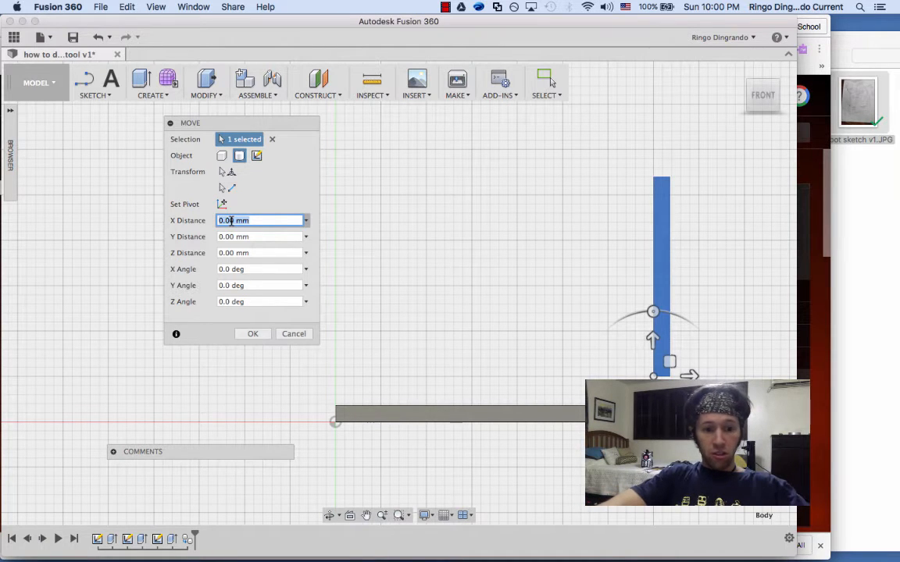
text(-50)
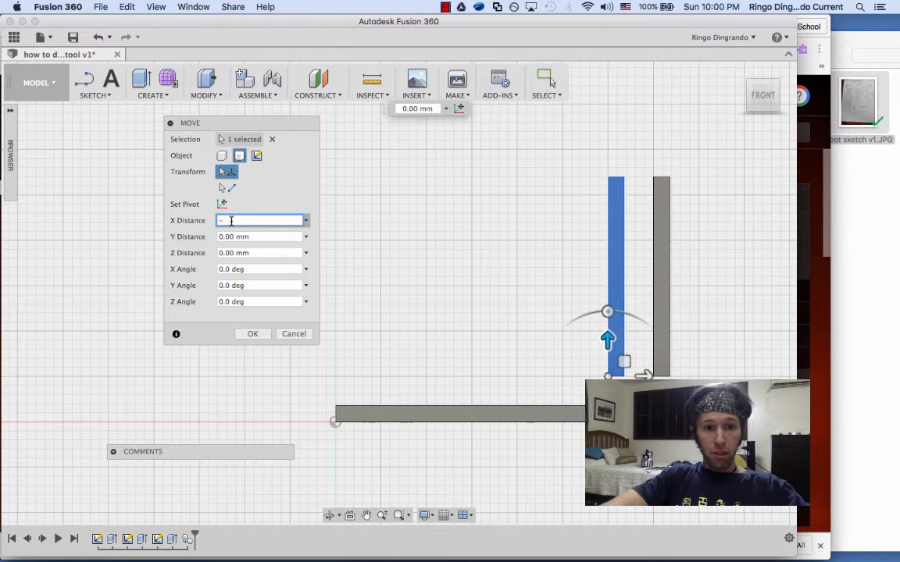
text(2)
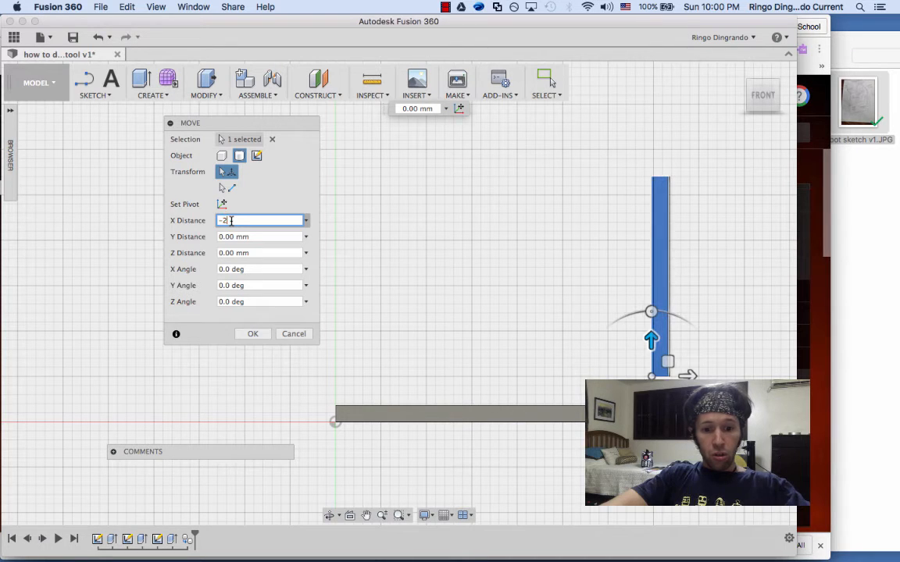
text(5)
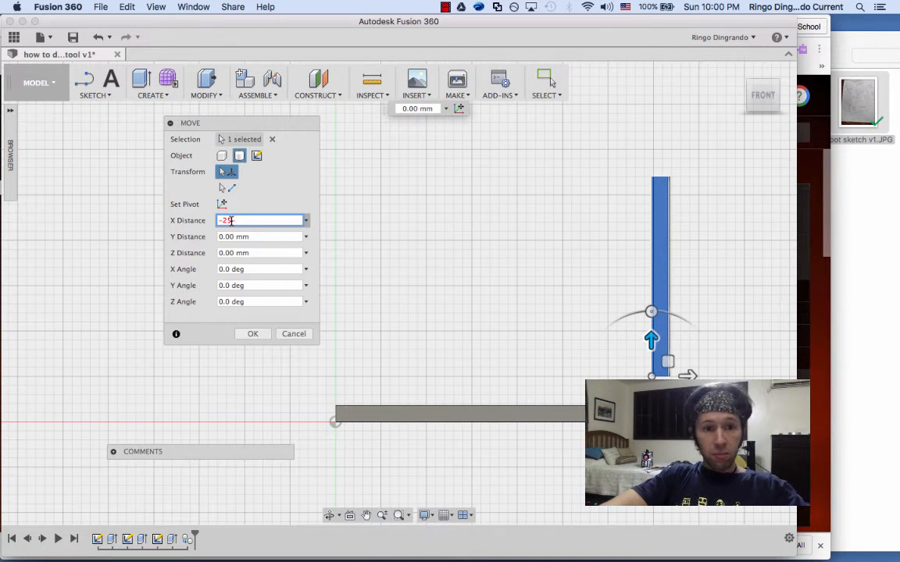
text(0)
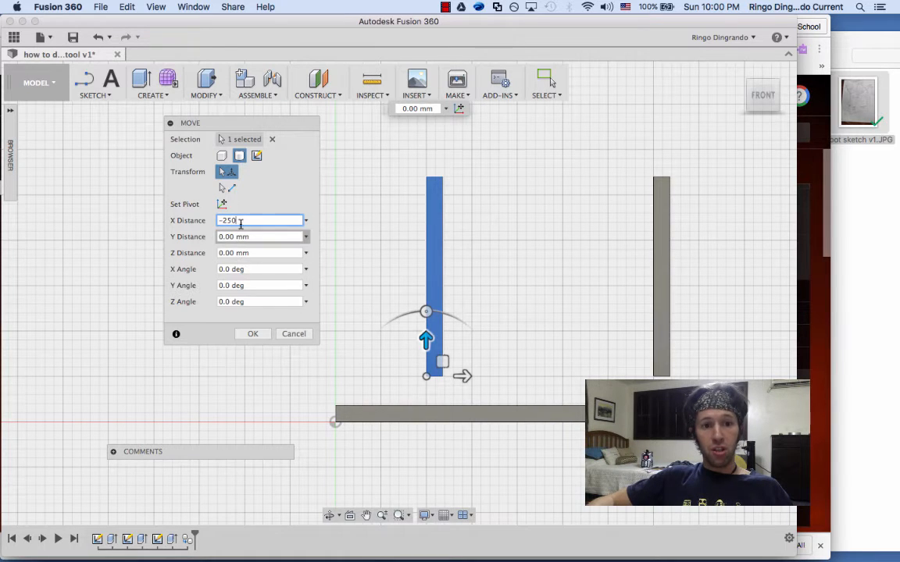
click(253, 334)
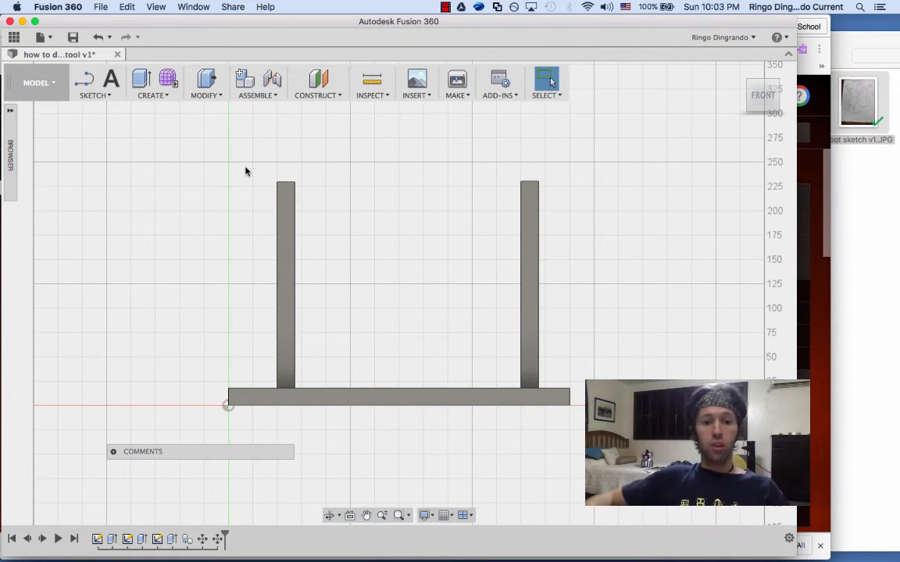
Tilt the leg panel nearer the origin outward by setting its Y angle to 10 degrees.
drag(252, 171, 326, 401)
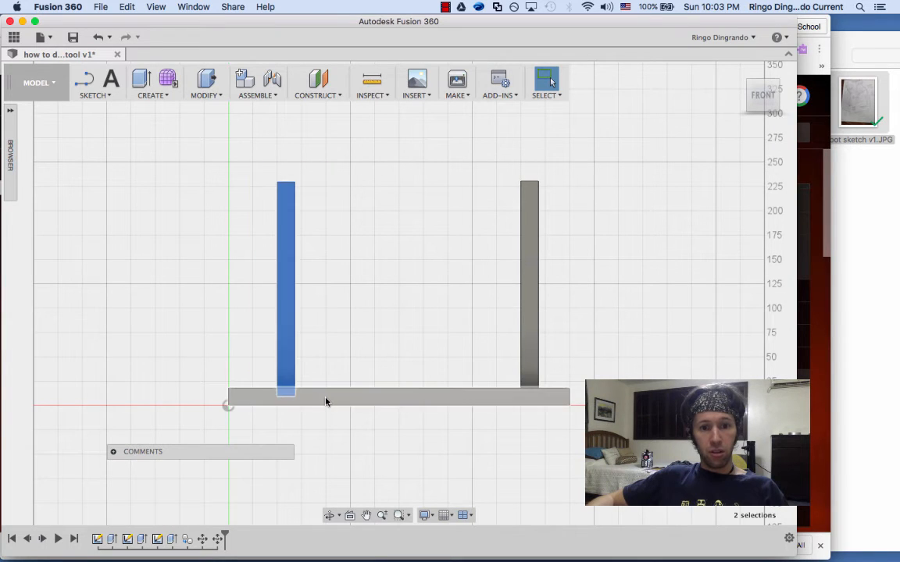
right_click(287, 326)
click(254, 339)
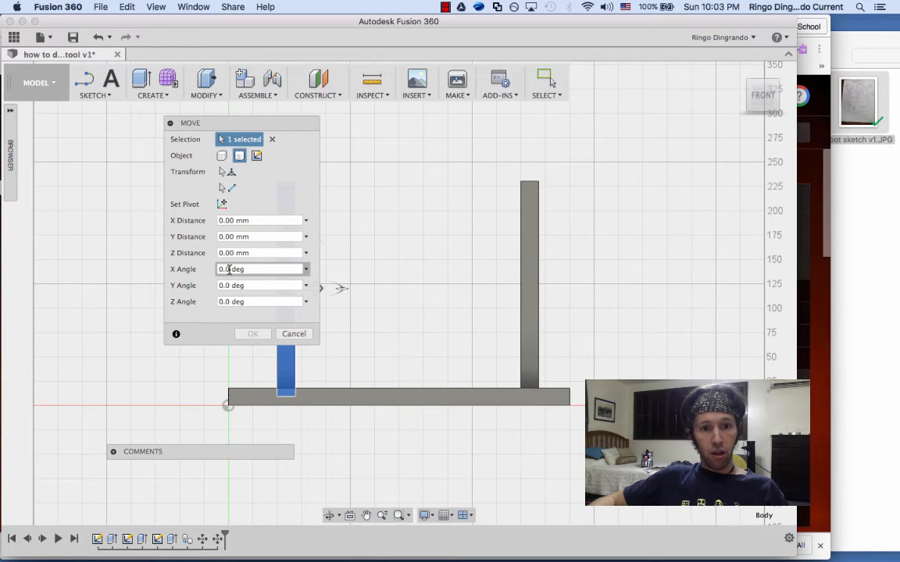
drag(235, 126, 118, 203)
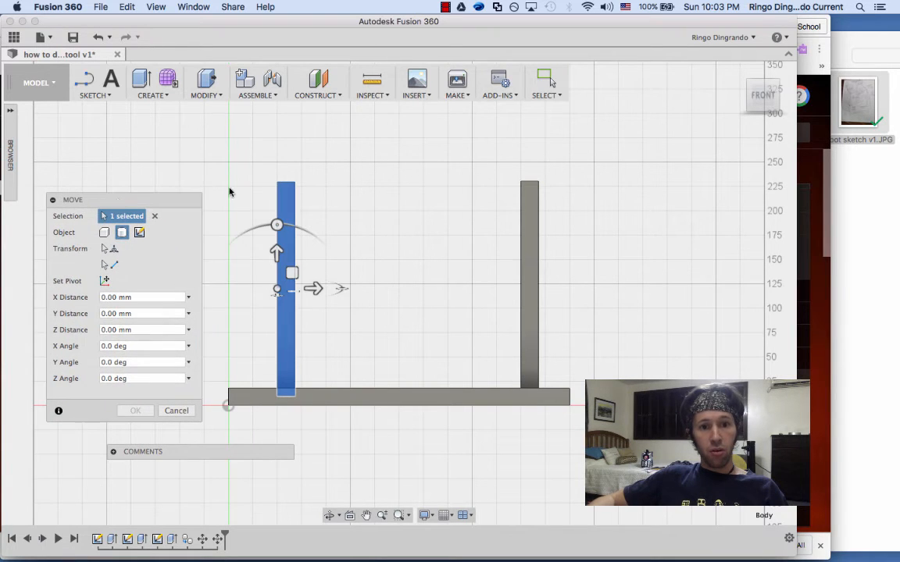
drag(276, 225, 265, 227)
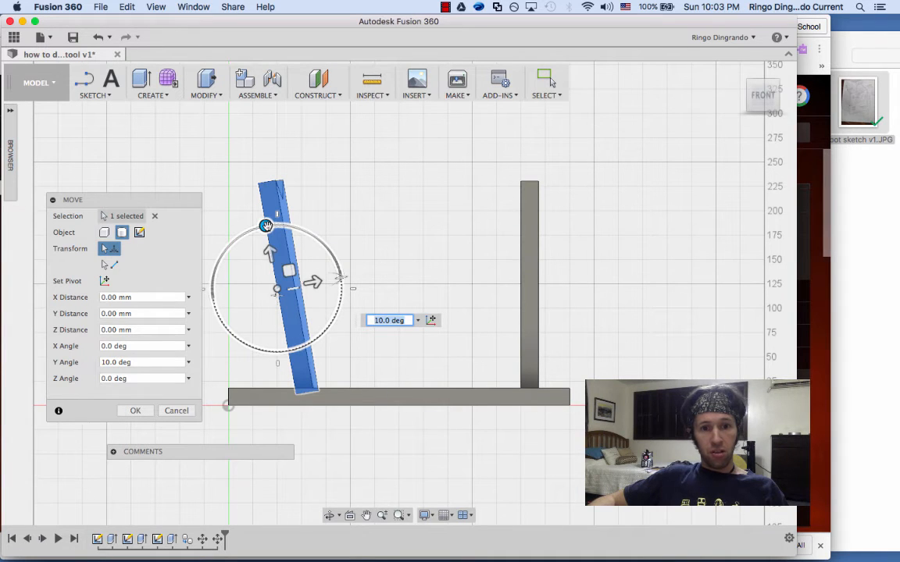
click(133, 411)
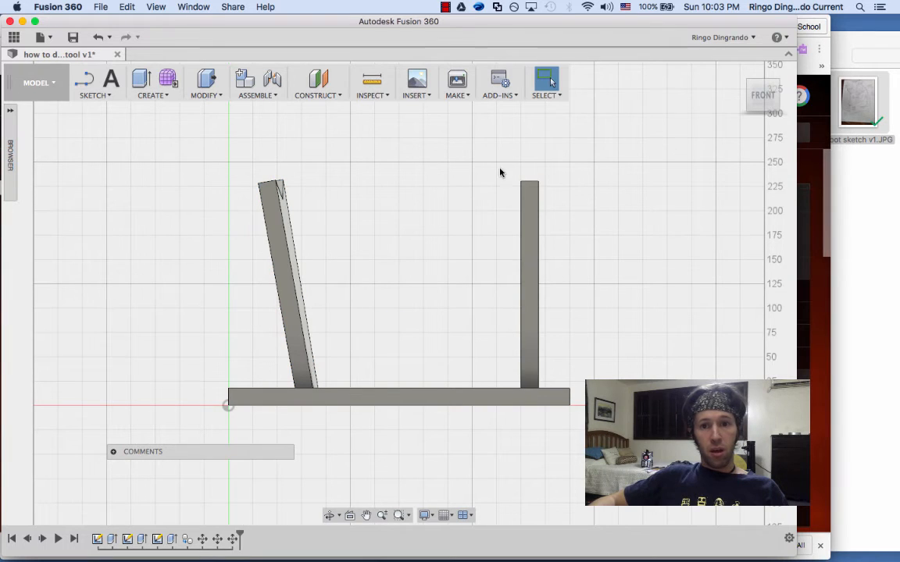
Tilt the leg panel farther from the origin outward with a Z angle of -10 degrees.
drag(502, 162, 568, 398)
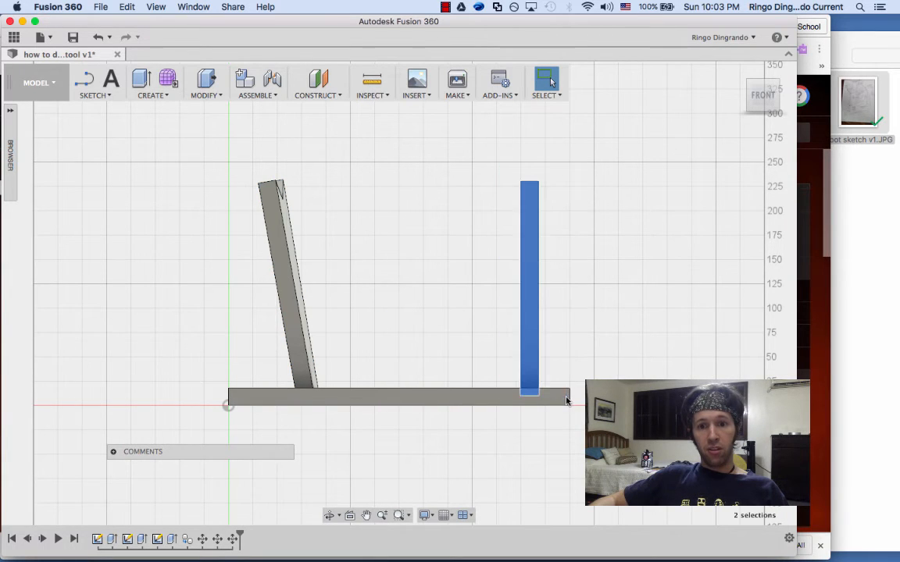
right_click(531, 276)
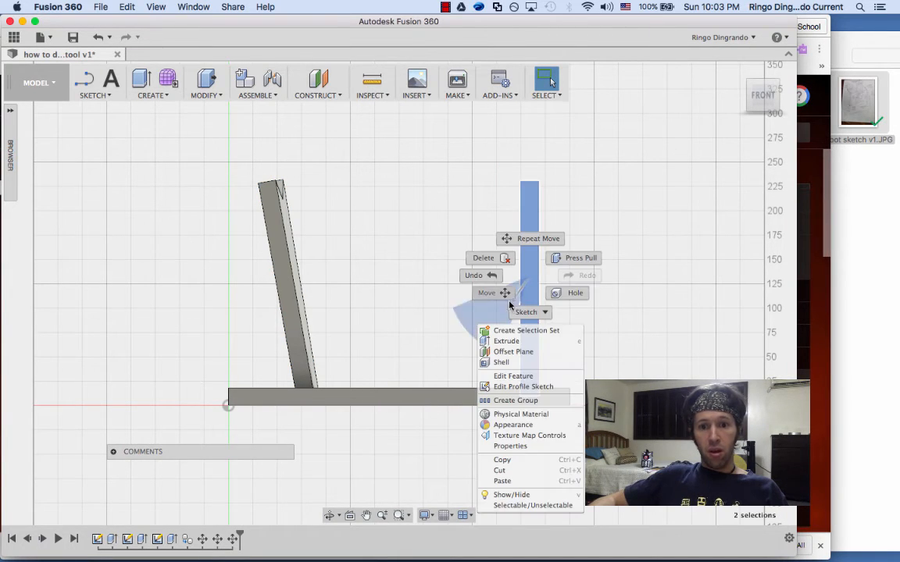
click(506, 294)
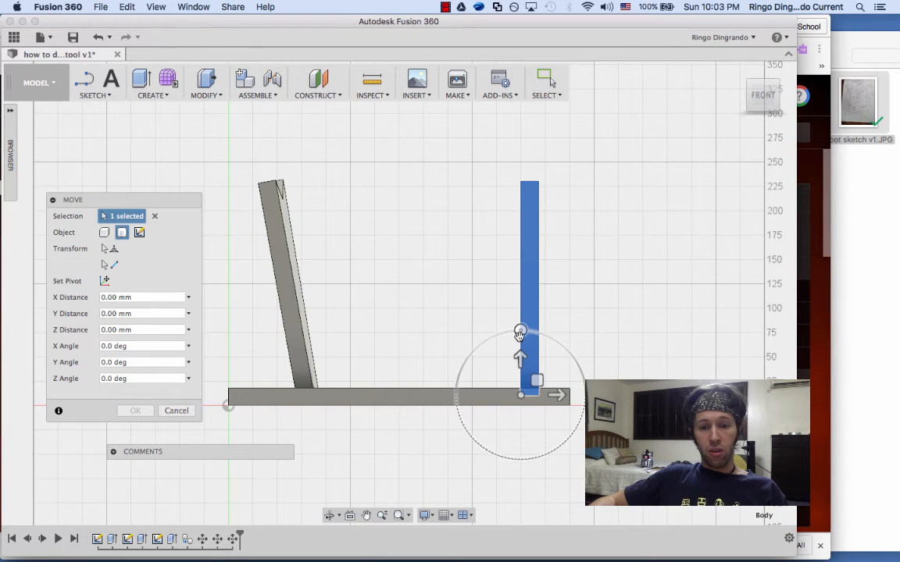
drag(520, 332, 531, 334)
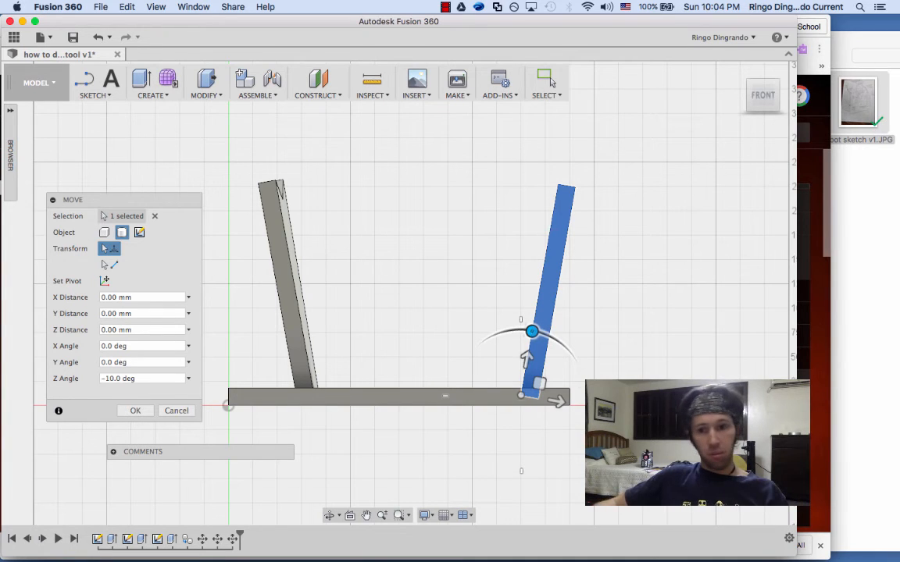
key(Return)
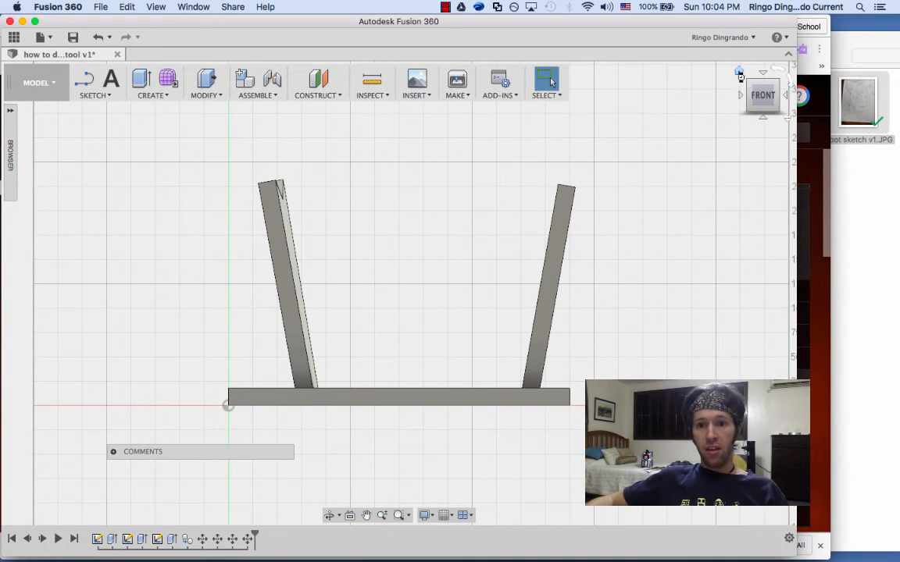
click(739, 73)
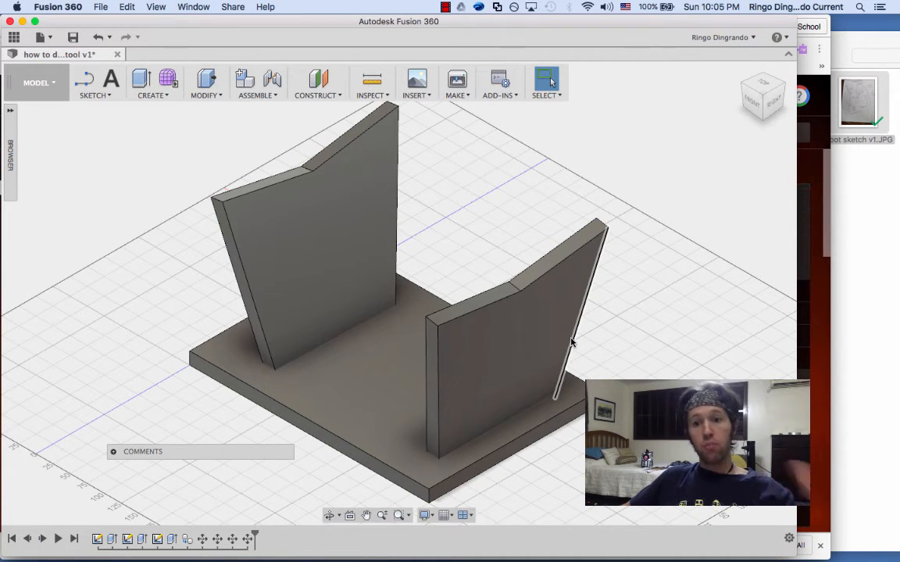
Sketch a rectangle 24 mm wide and 40 mm high on the board's end face plane, outside the leg panel and just above the board.
click(773, 107)
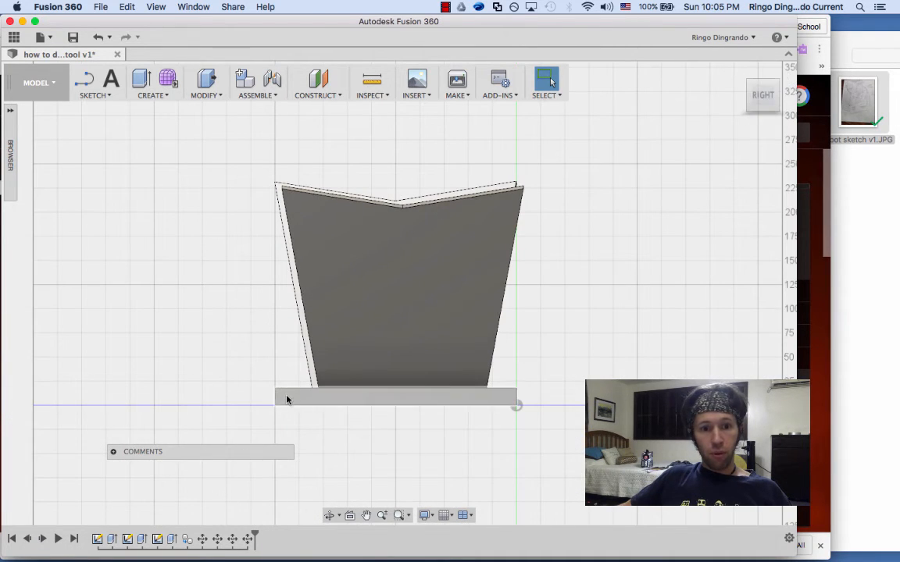
click(286, 400)
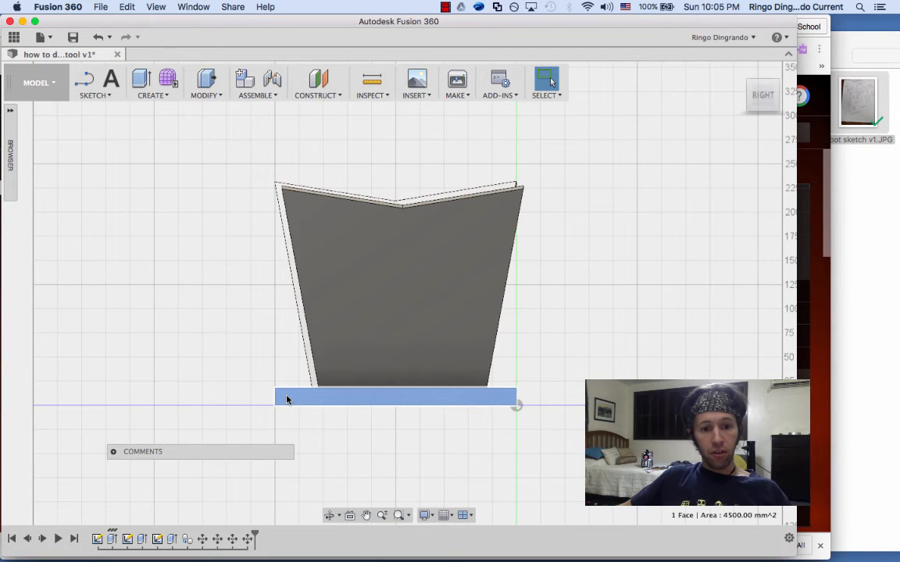
key(r)
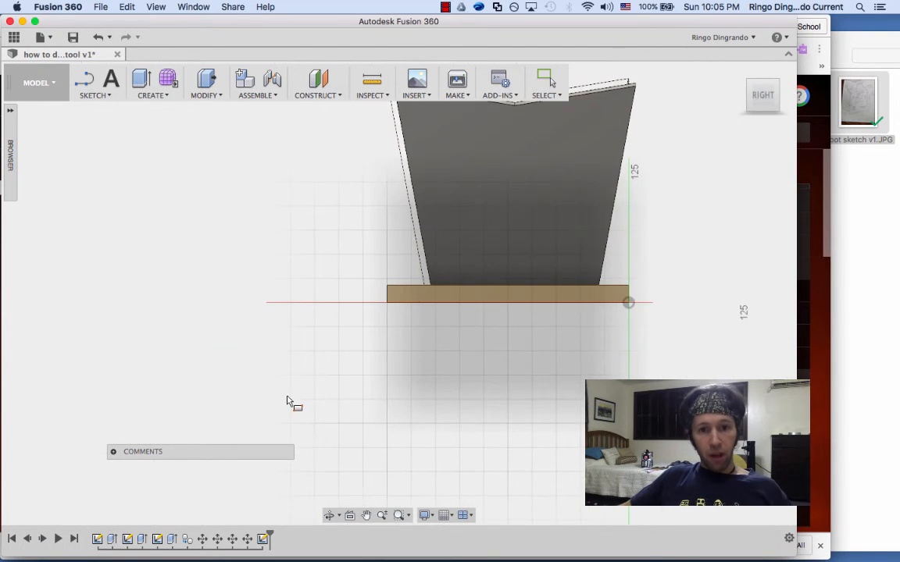
click(363, 224)
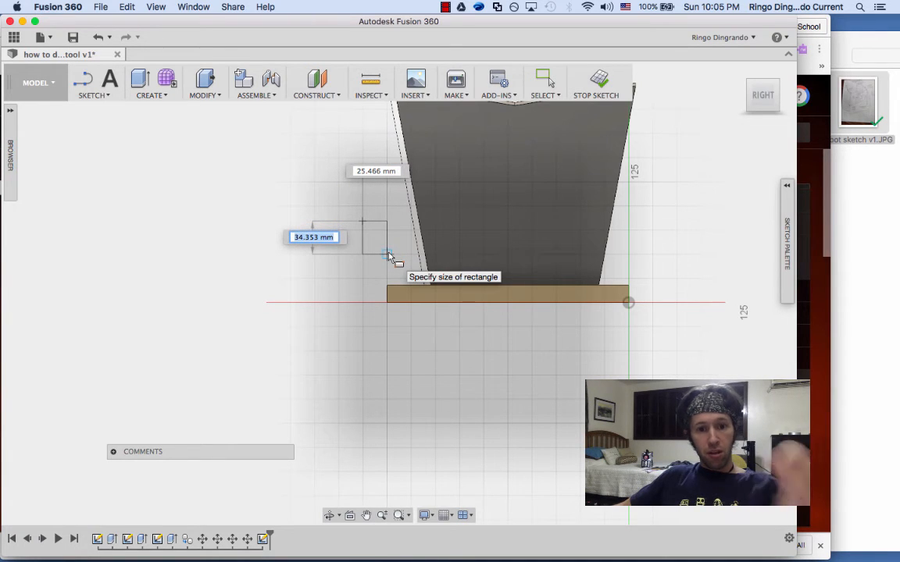
text(40)
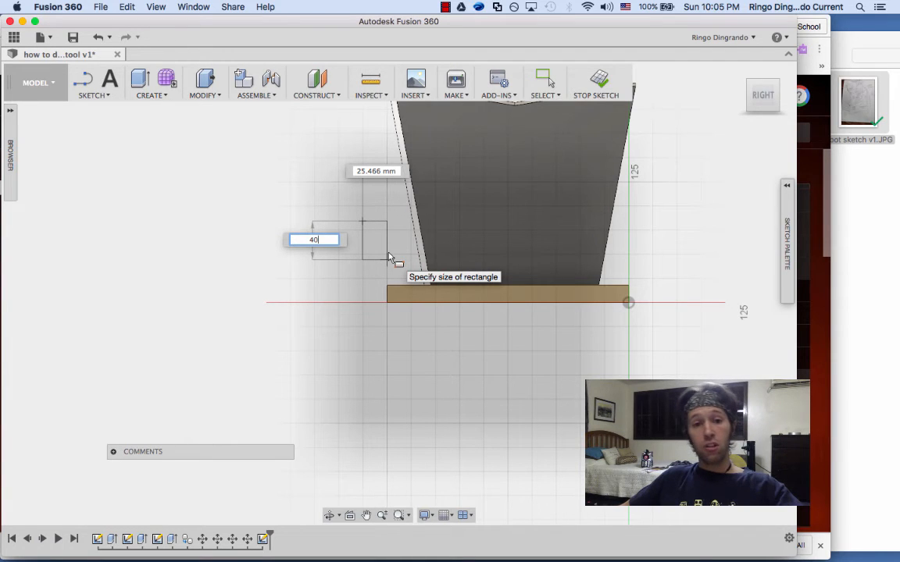
key(Tab)
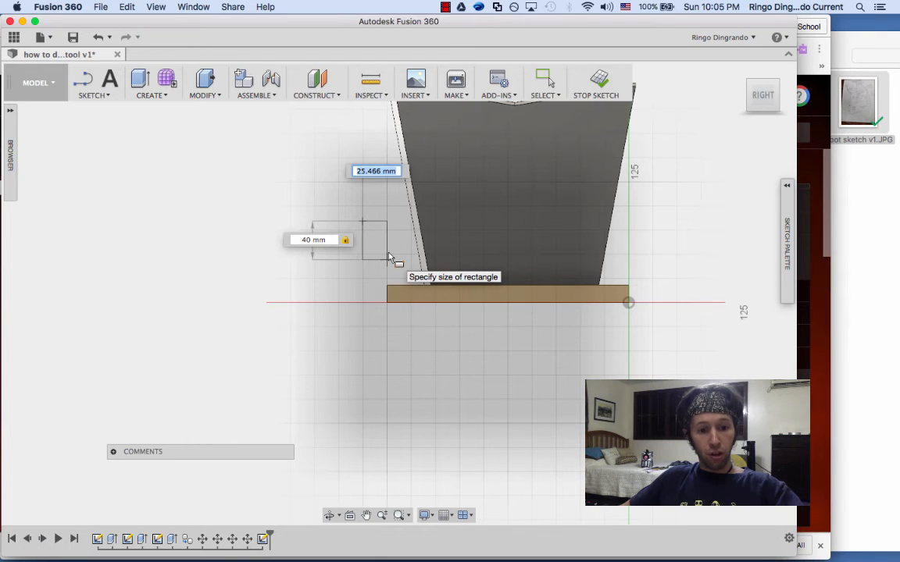
text(24)
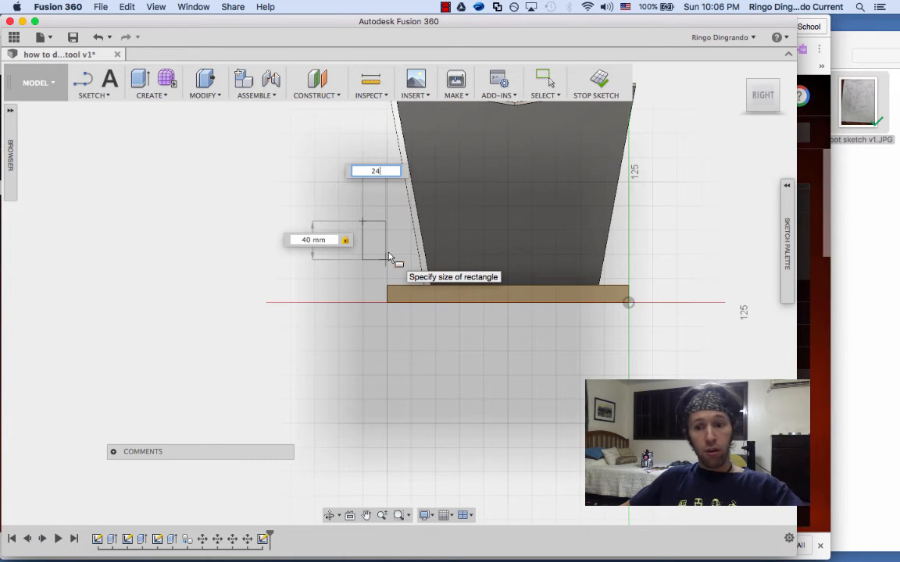
key(Return)
key(Escape)
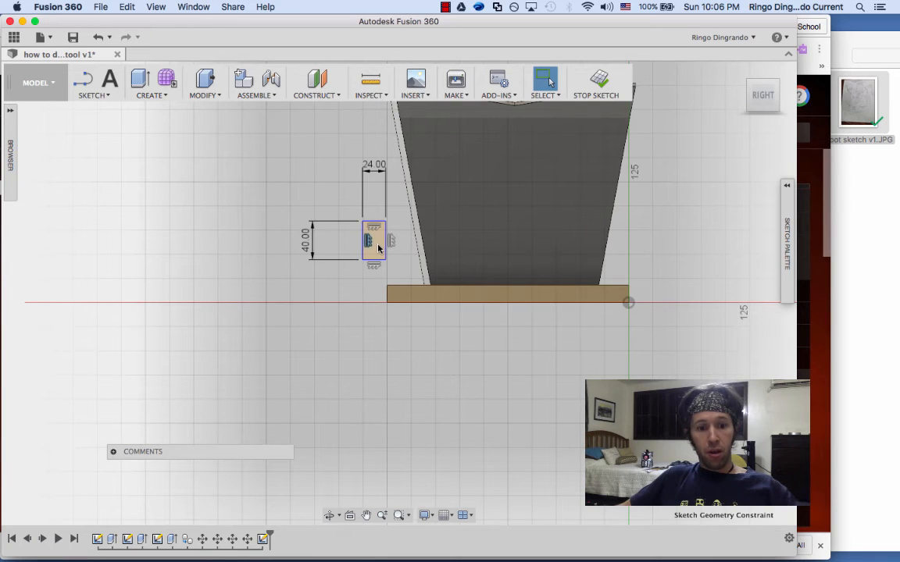
Extrude the 24 by 40 mm rectangle 300 mm as a new body.
key(q)
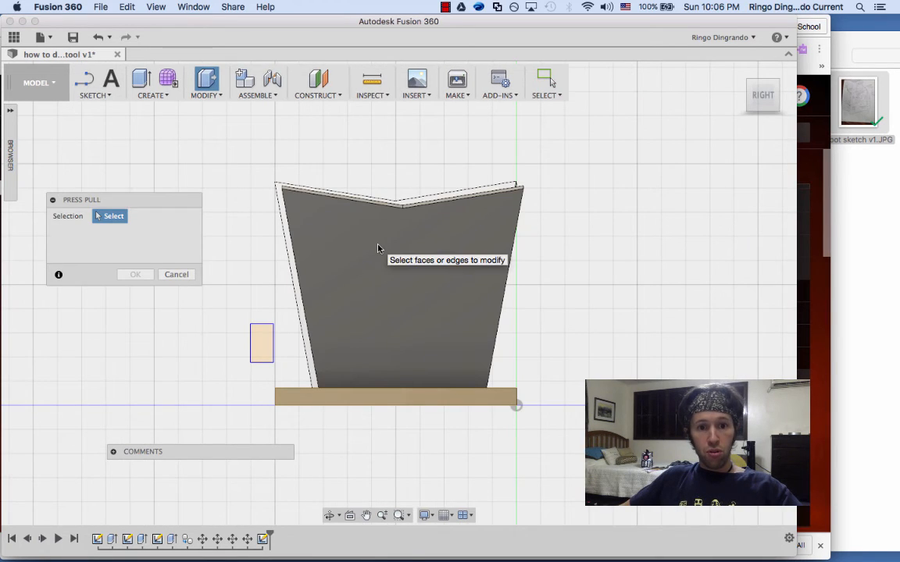
click(264, 344)
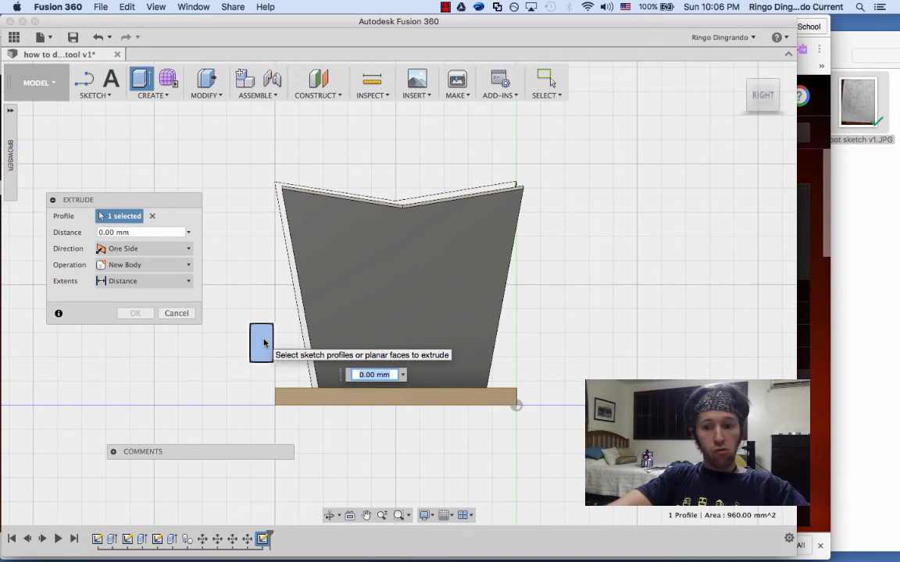
text(300)
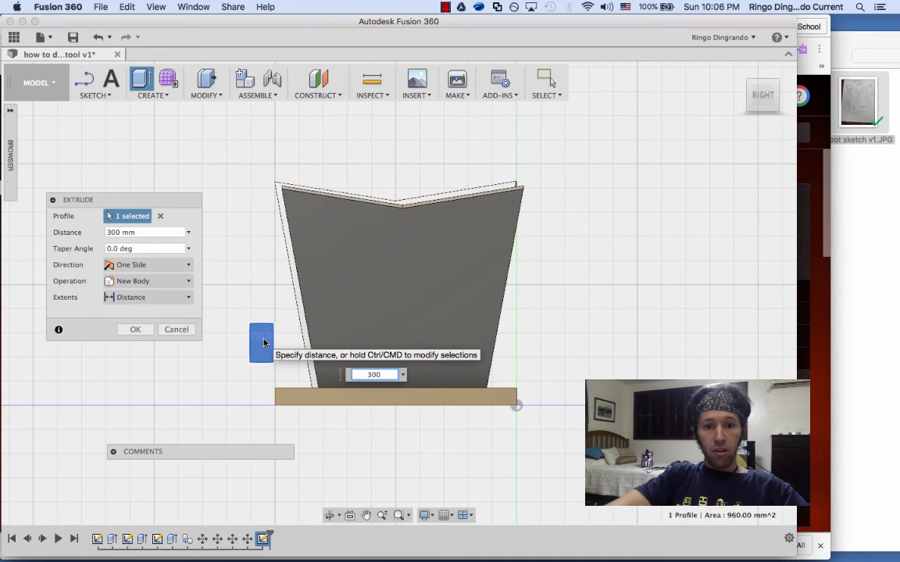
key(Return)
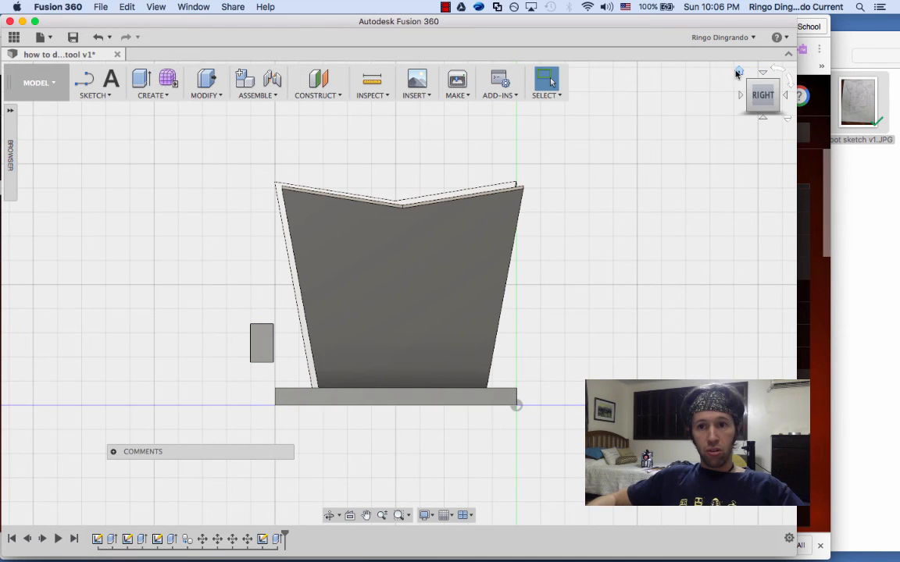
Copy the 300 mm long bar body and paste a duplicate of it.
click(738, 73)
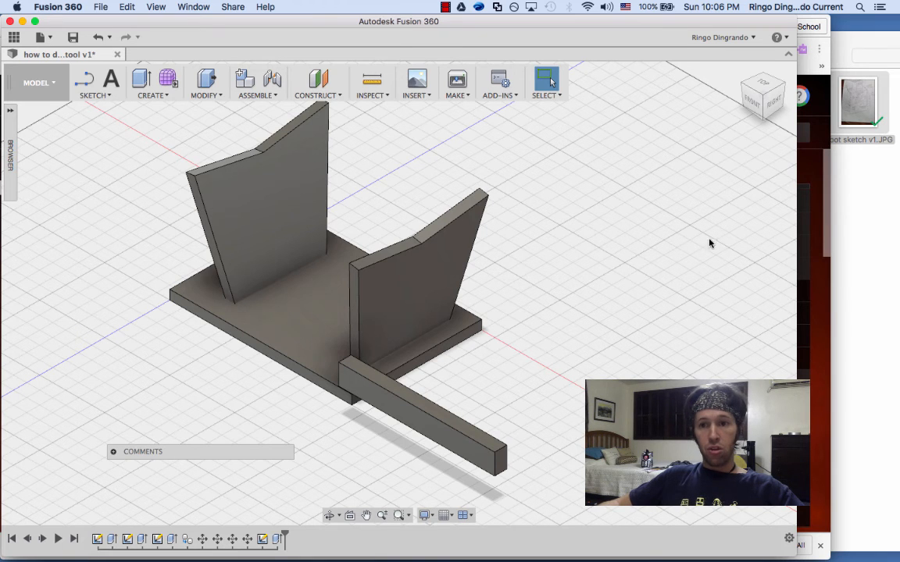
drag(770, 97, 836, 67)
drag(654, 329, 407, 383)
click(463, 380)
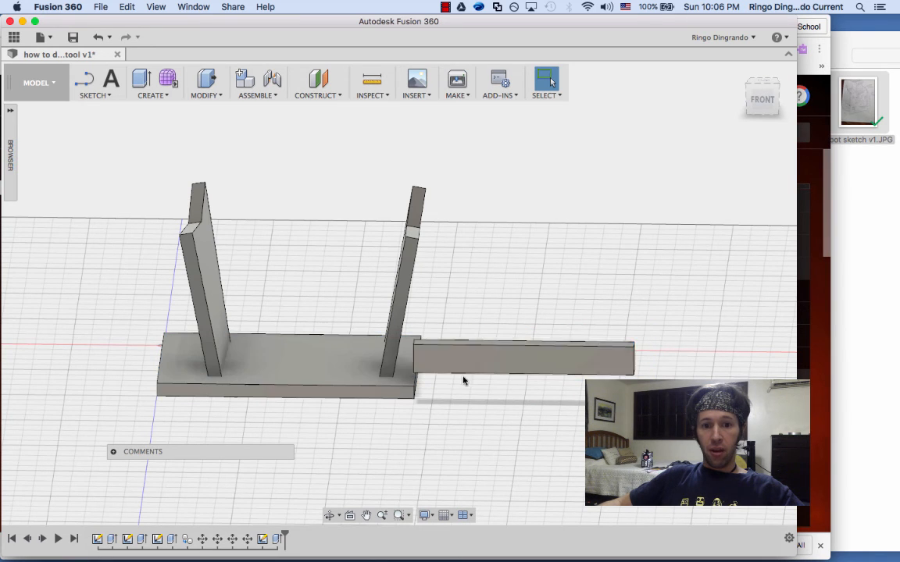
drag(635, 338, 449, 390)
right_click(458, 371)
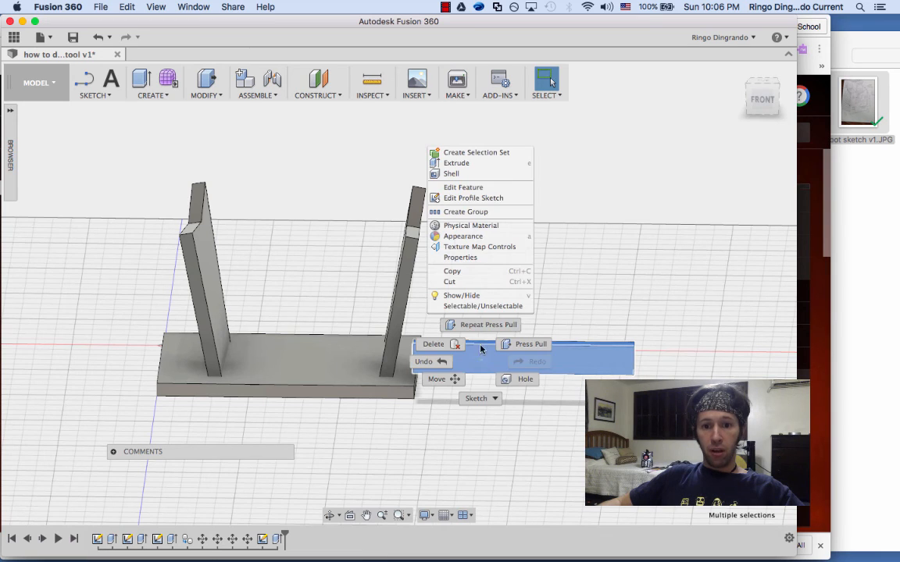
click(474, 271)
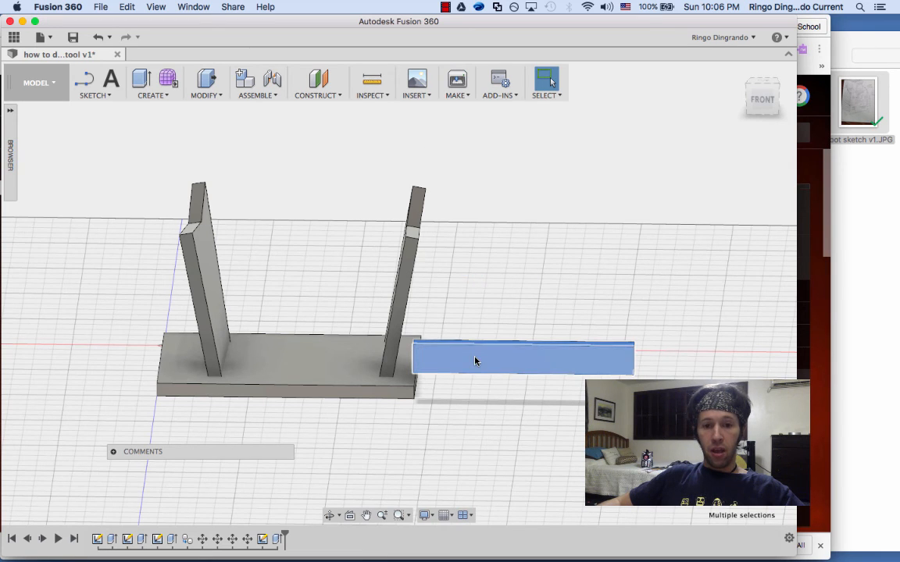
click(462, 407)
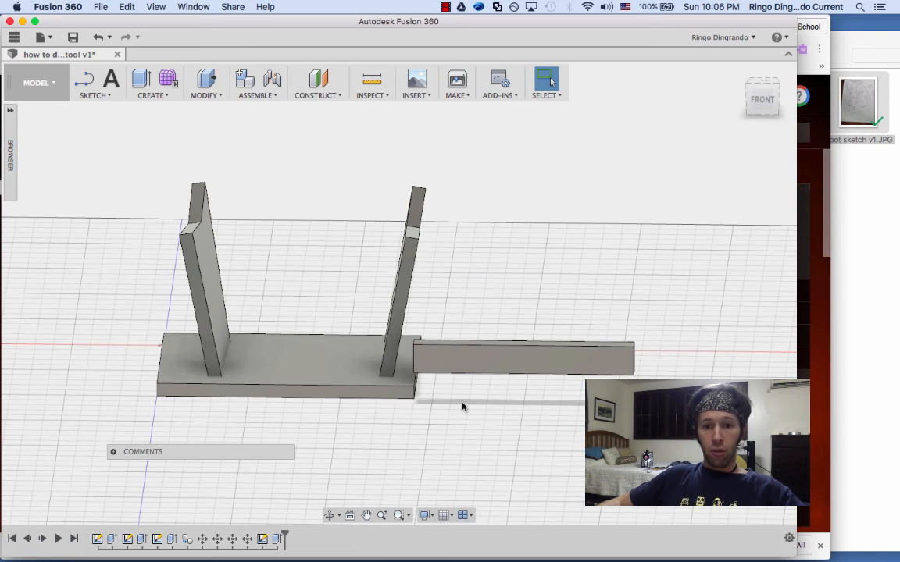
right_click(468, 426)
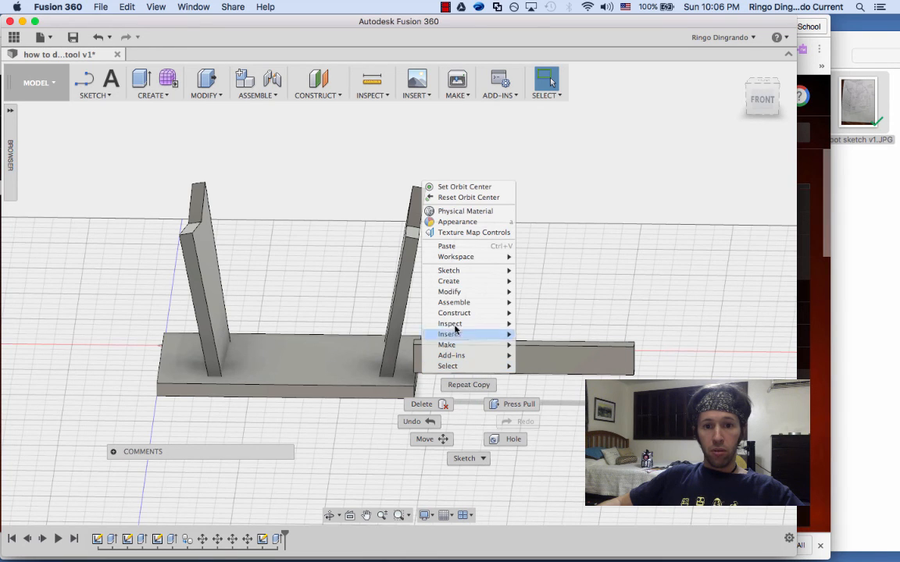
click(451, 247)
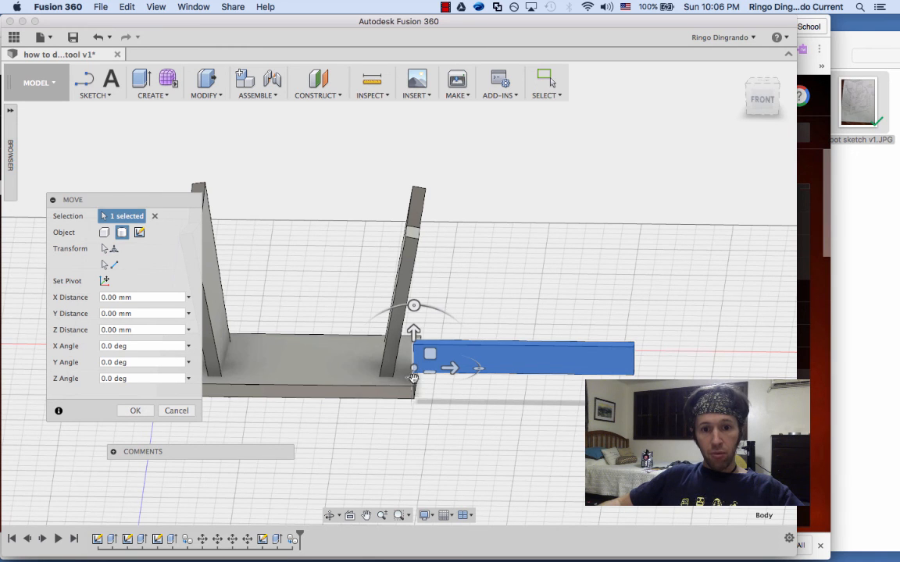
Move the pasted bar -275 mm along Z to the opposite side of the leg panels.
drag(776, 88, 727, 89)
click(773, 99)
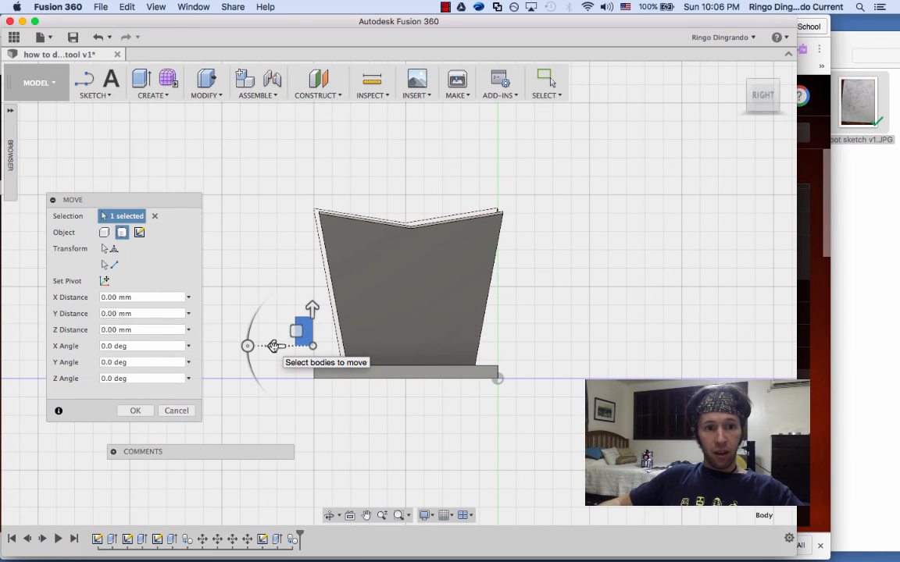
drag(273, 346, 480, 367)
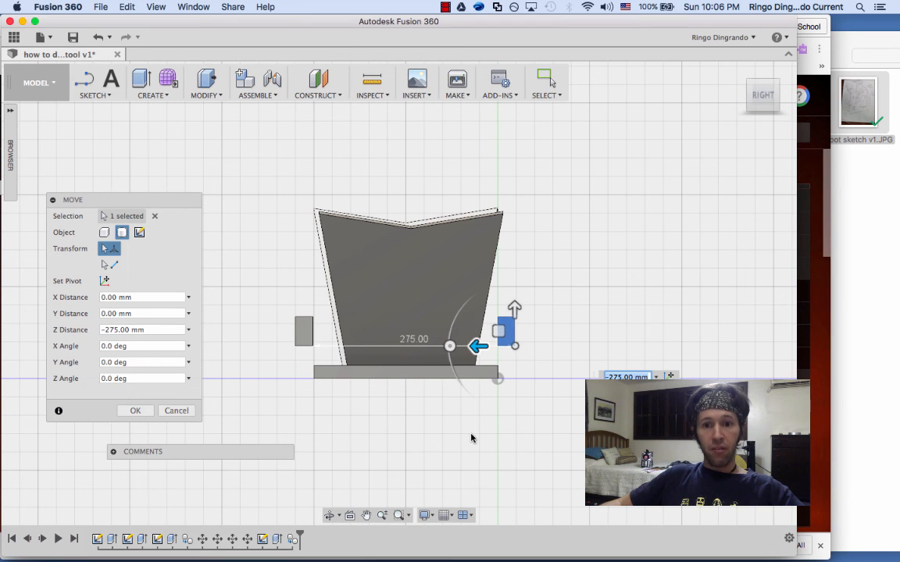
key(Return)
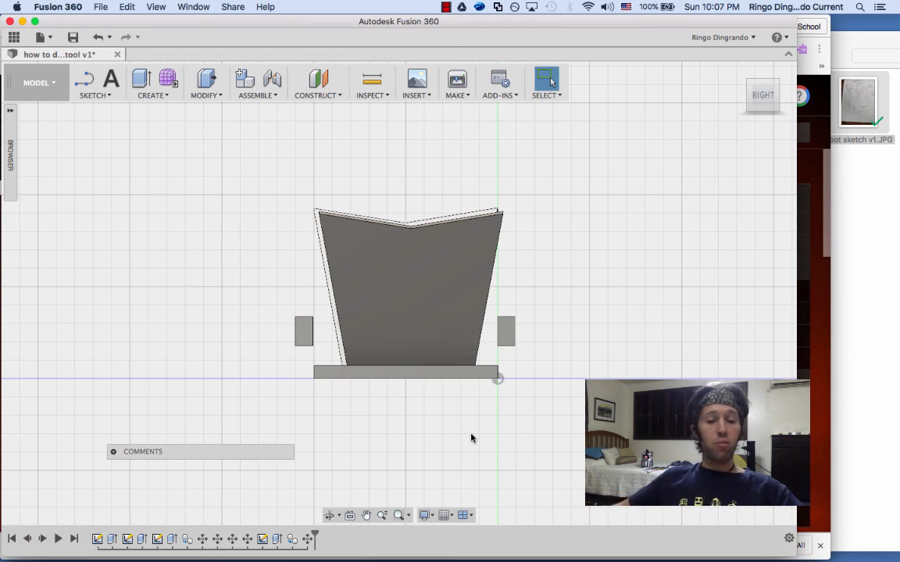